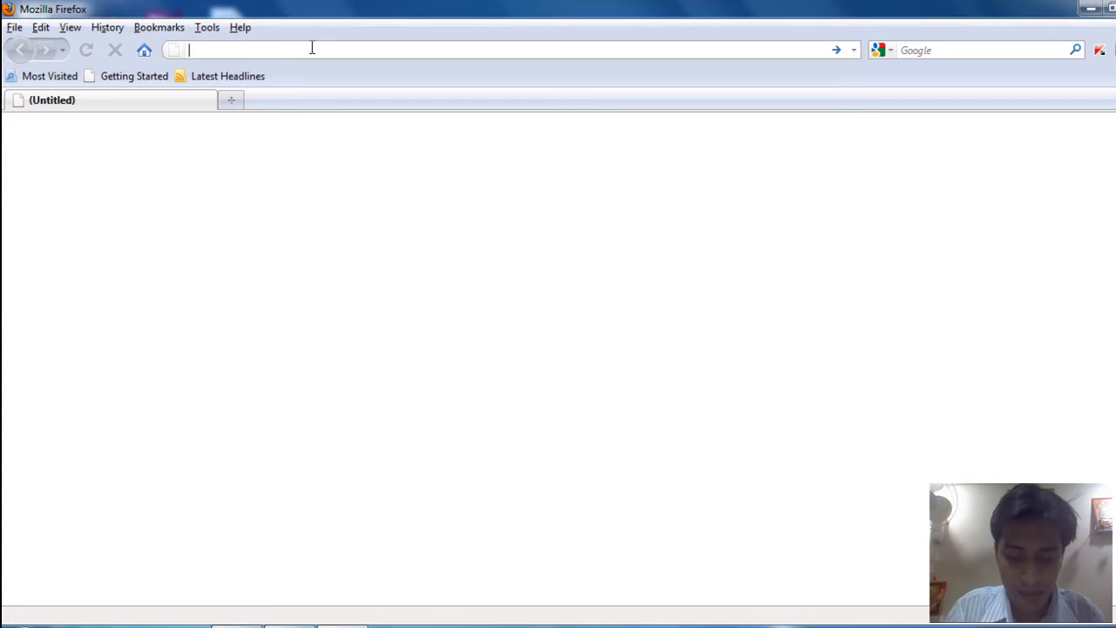
- Go to the website sobolsoft.com
type("bo")
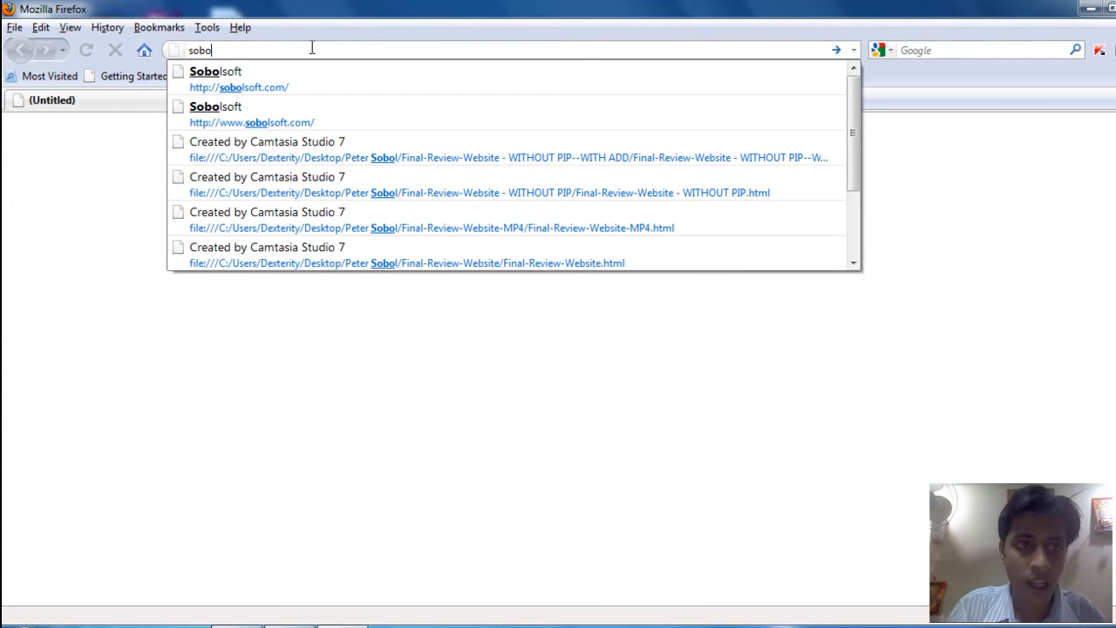
type("lsoft")
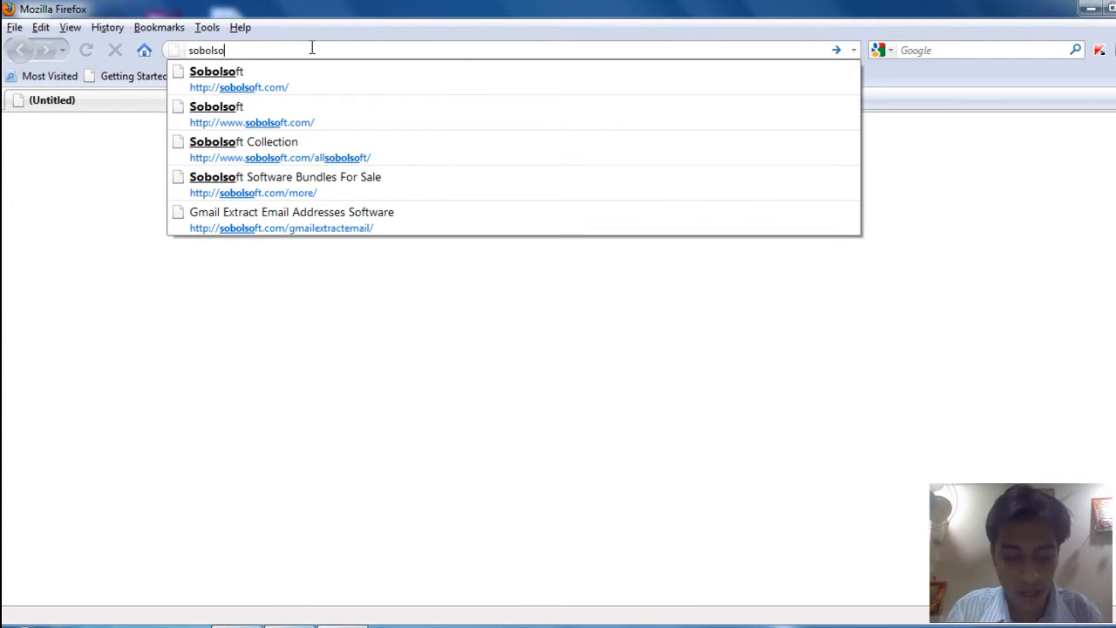
type(".com")
key("Return")
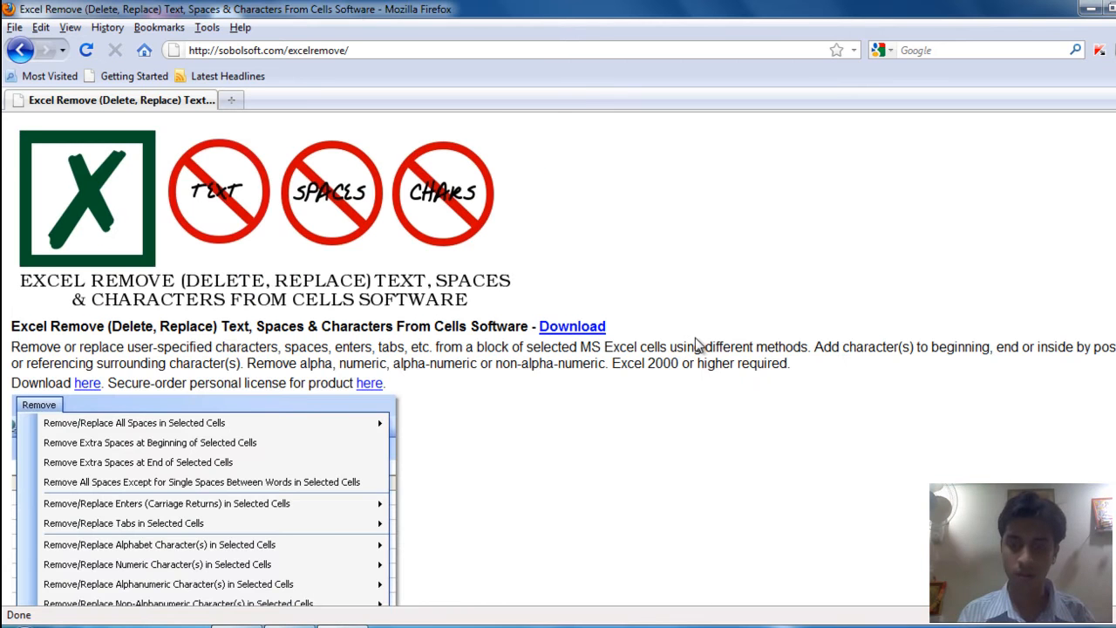
- Look over the Excel Remove (Delete, Replace) Text, Spaces & Characters product page and download its setup.exe
scroll(695, 339, "down", 6)
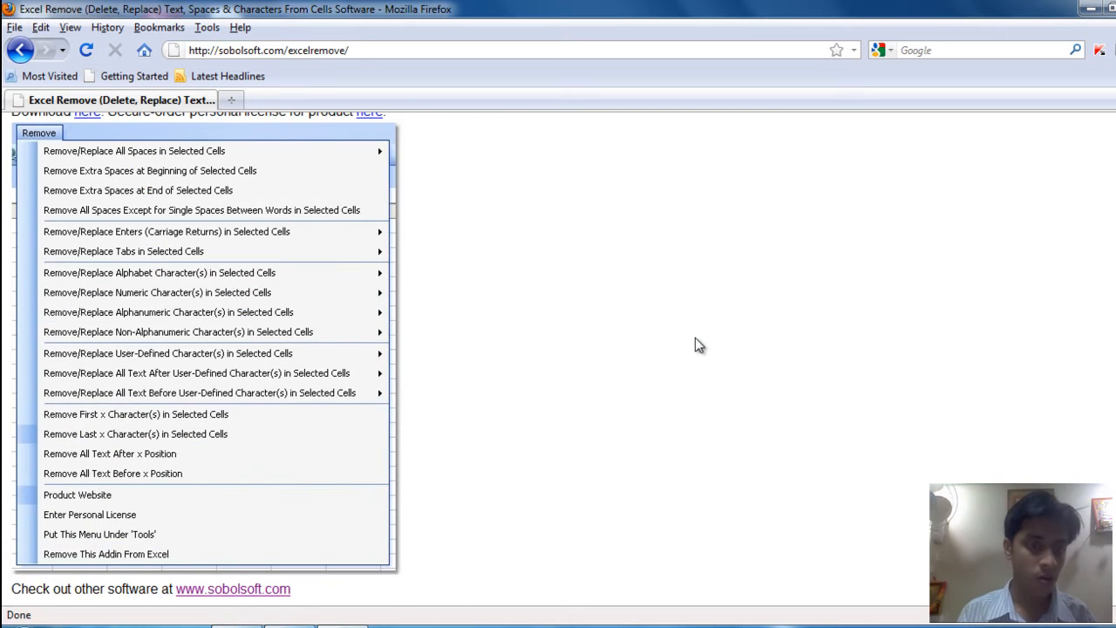
scroll(698, 345, "up", 6)
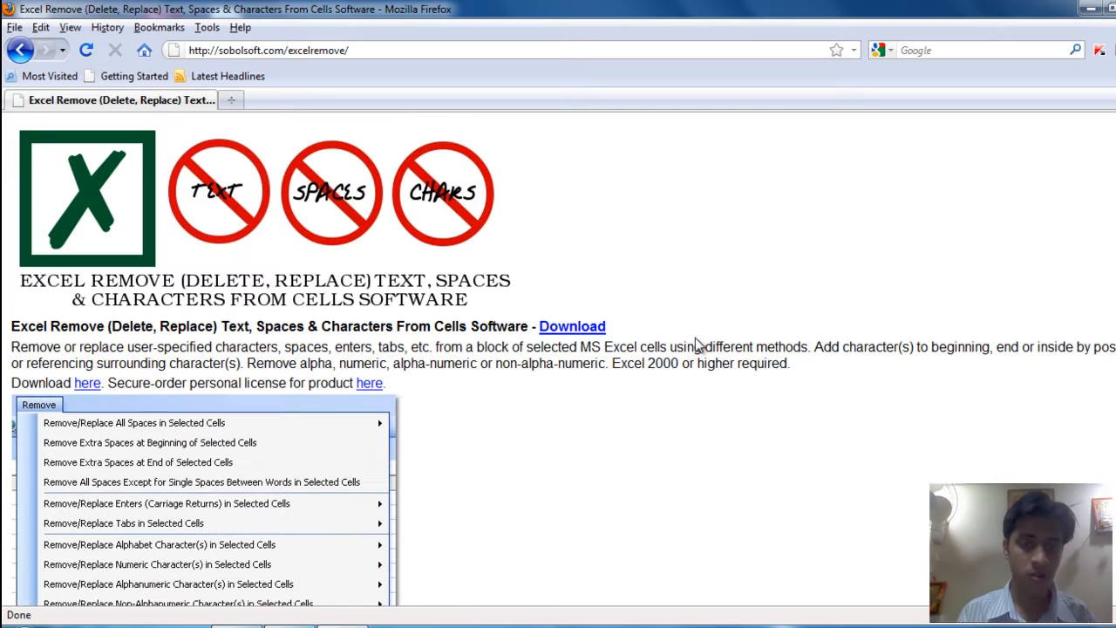
left_click(572, 328)
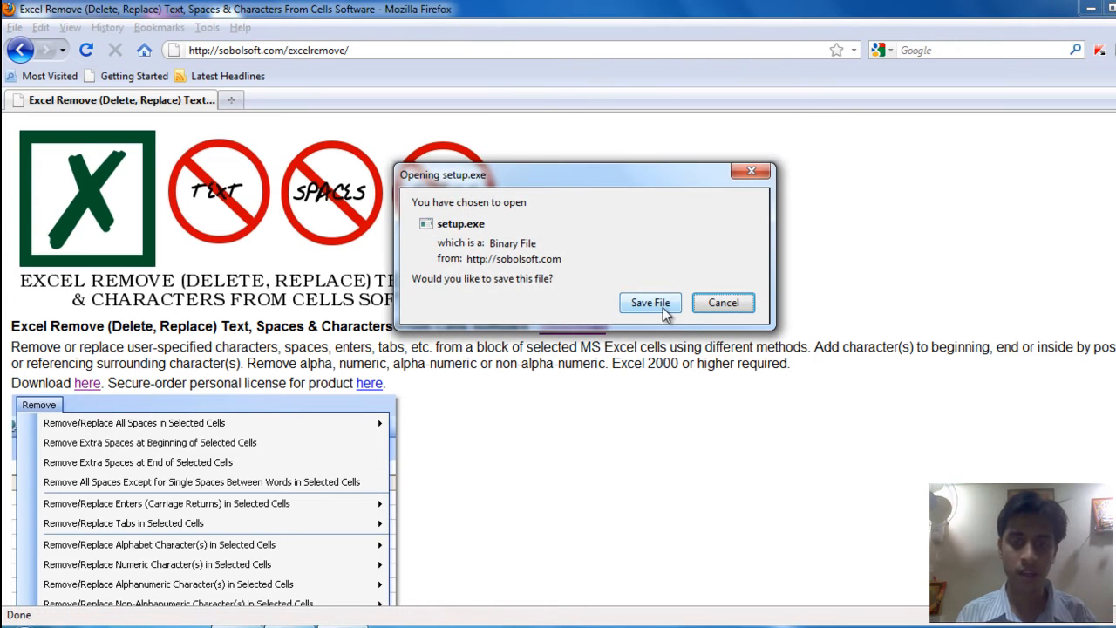
left_click(661, 305)
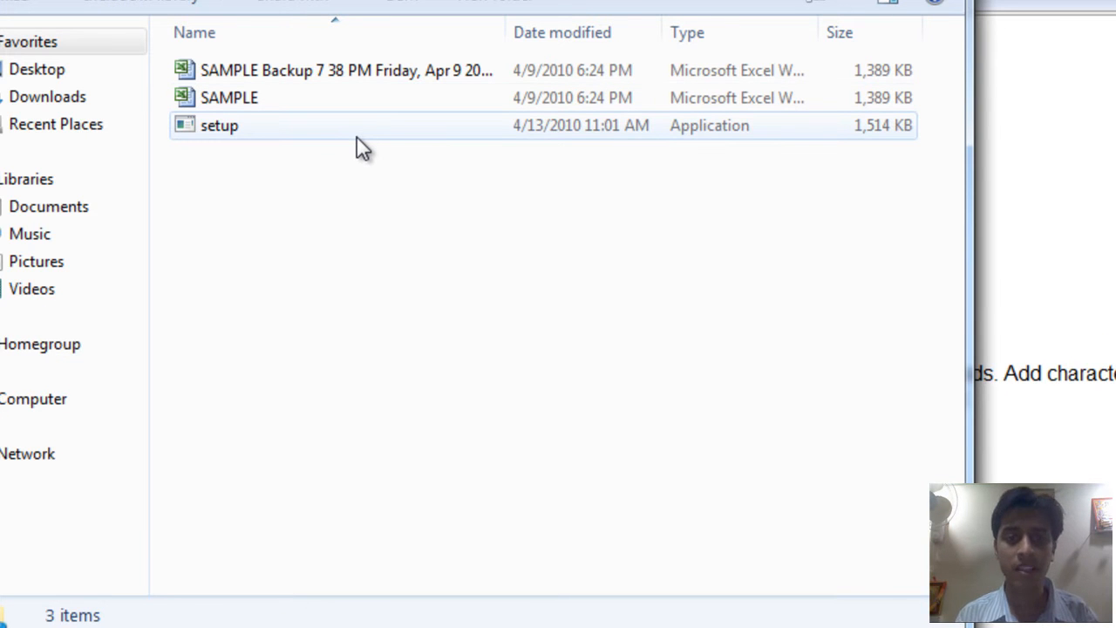
- Run the downloaded setup and install Excel Remove with the default destination and Start Menu folders
double_click(357, 136)
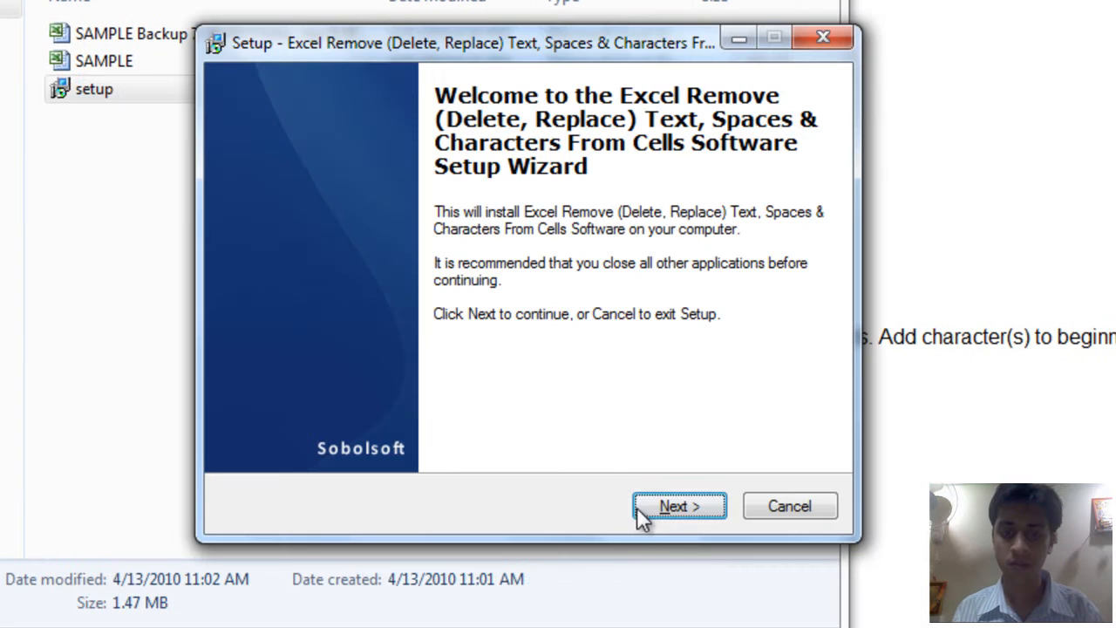
left_click(654, 512)
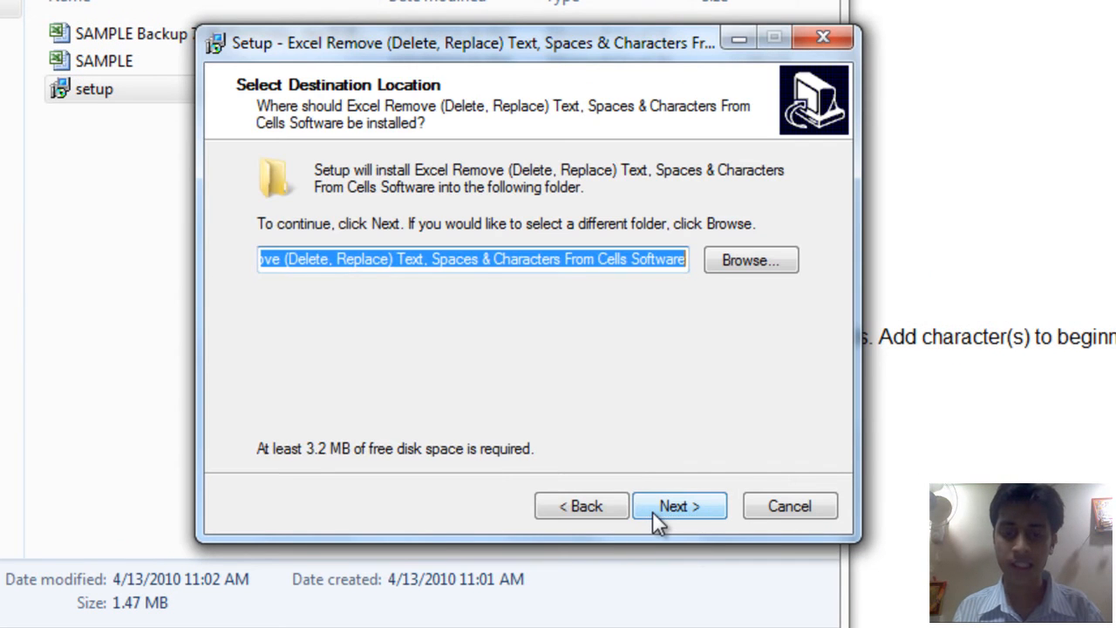
left_click(656, 509)
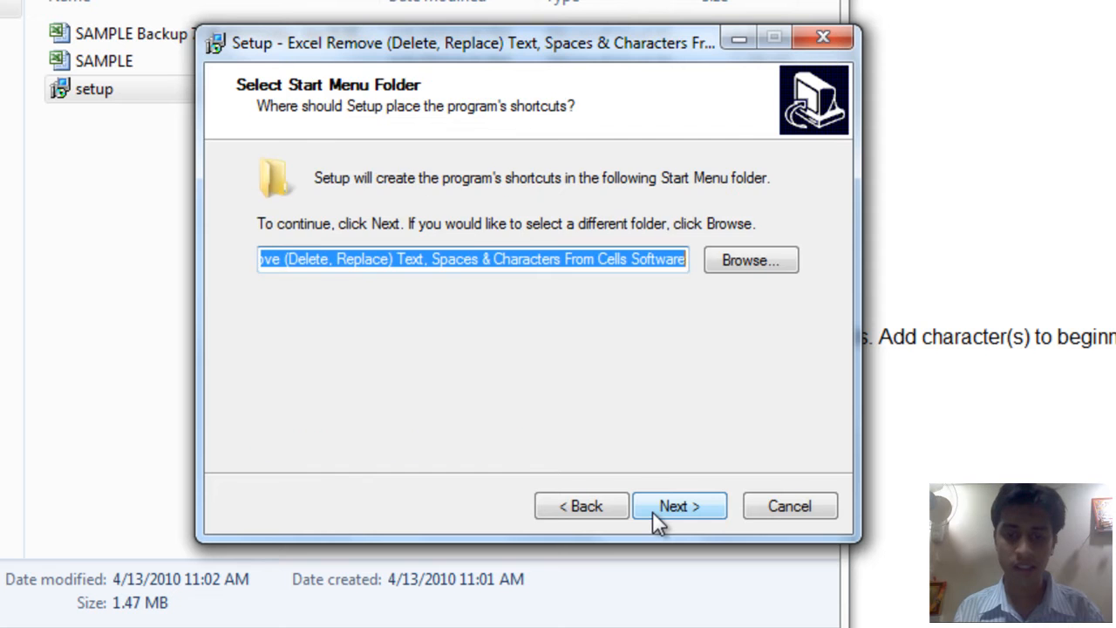
left_click(656, 510)
left_click(656, 510)
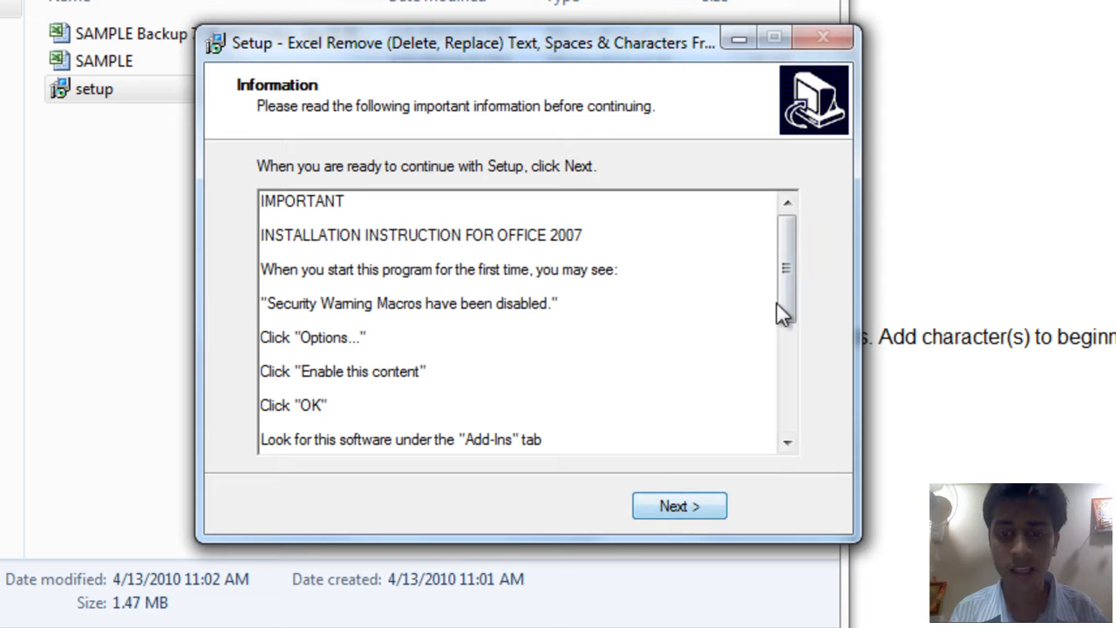
- Read the installation information and finish the setup with Launch Application on and Launch Demo YouTube Video off
left_click_drag(787, 288, 785, 328)
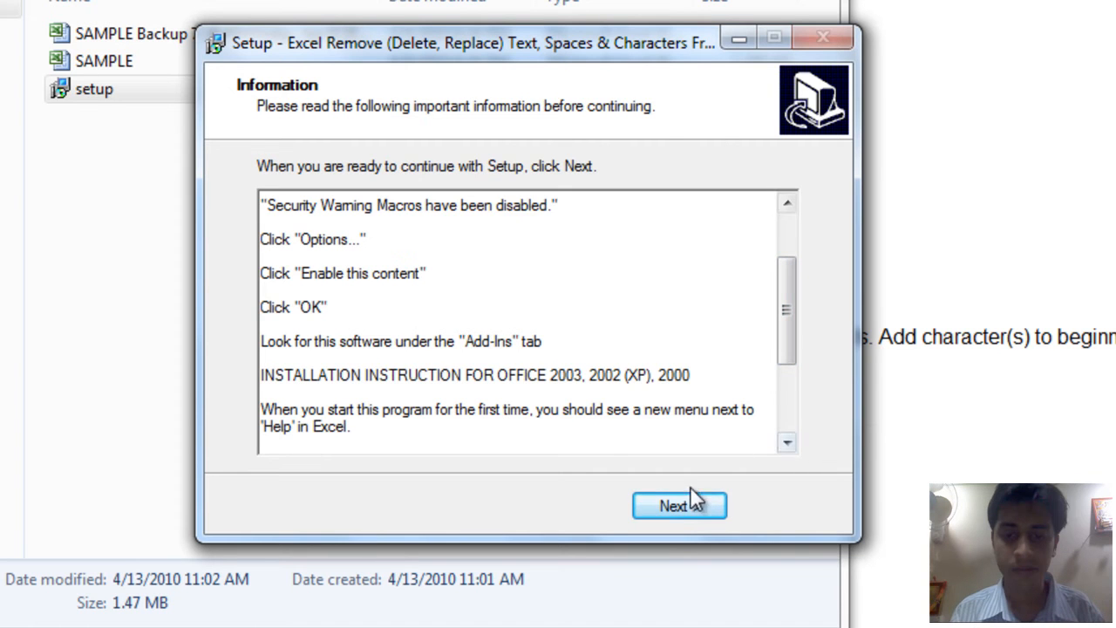
left_click(682, 512)
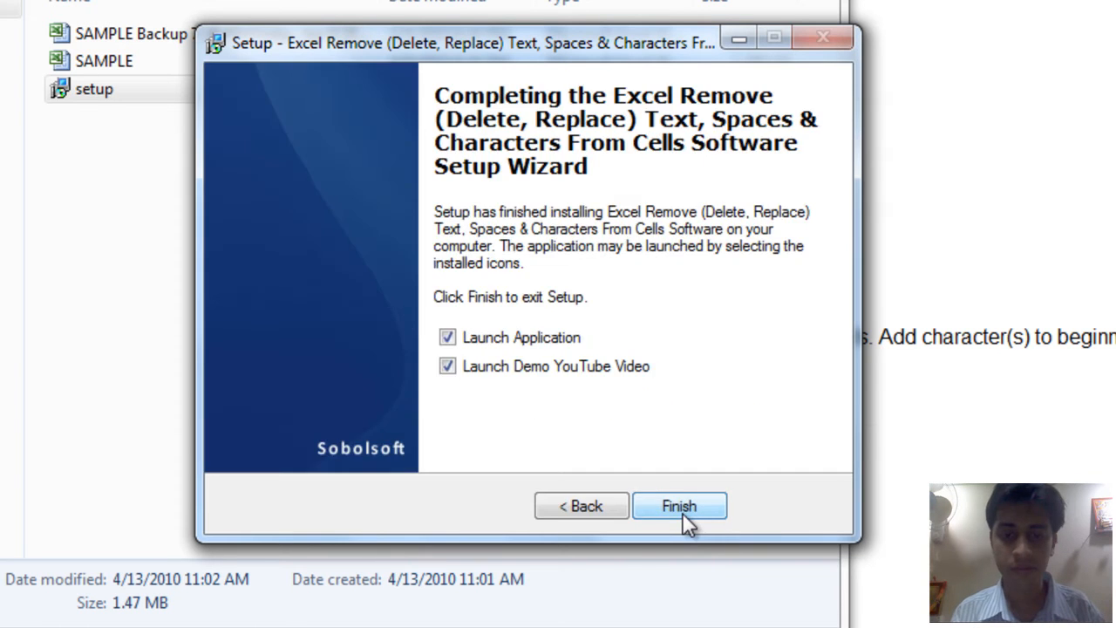
left_click(455, 370)
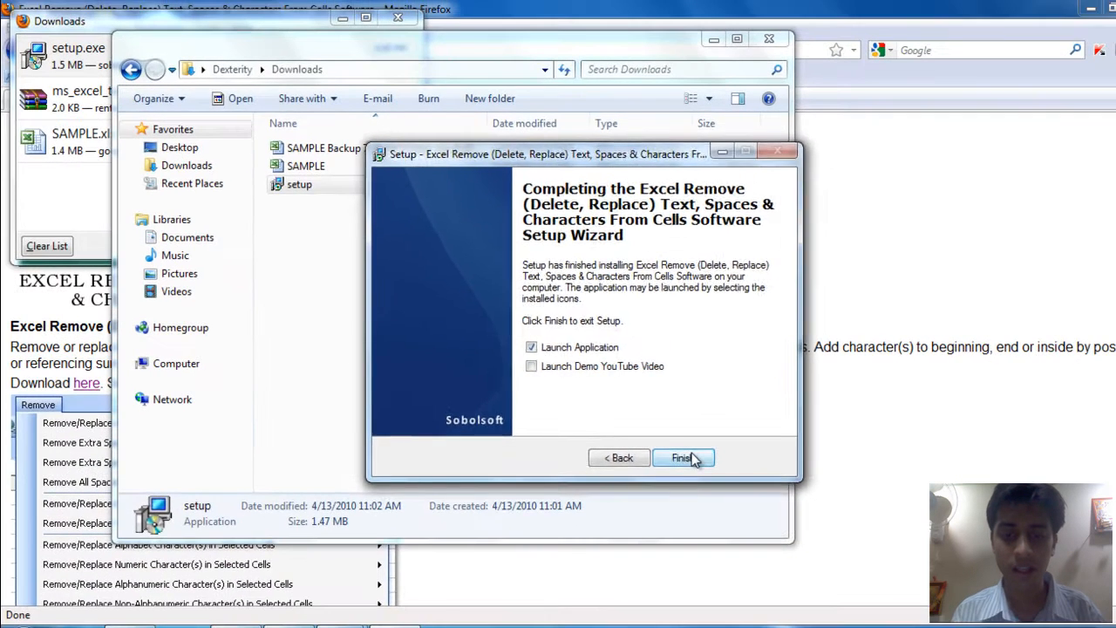
left_click(679, 506)
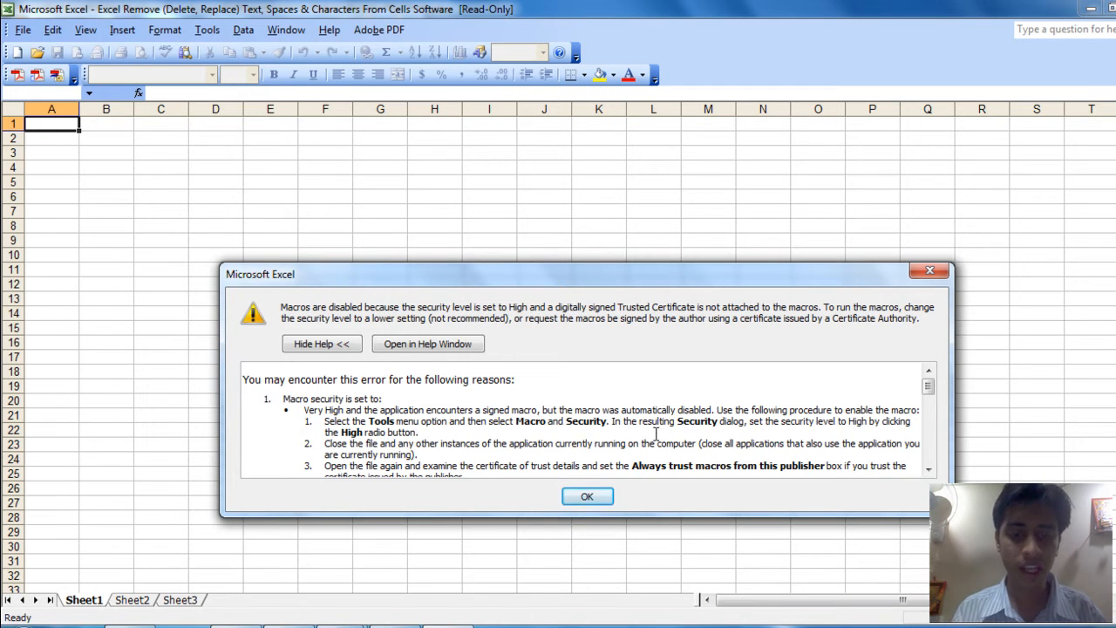
- Dismiss the disabled-macros warning and set Excel's macro security level to Medium
left_click(601, 496)
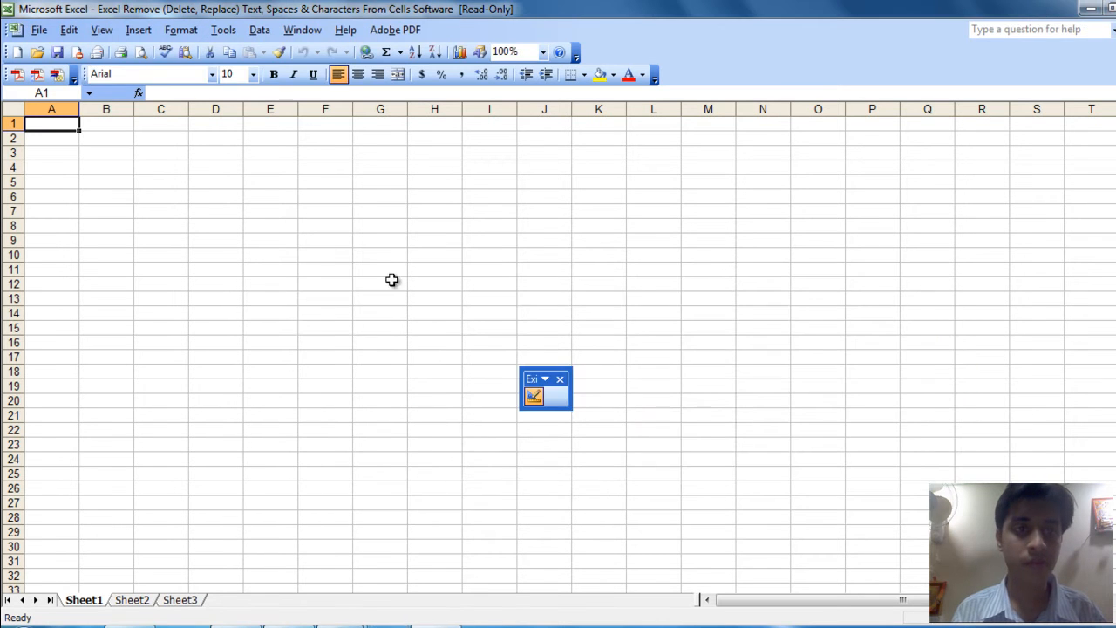
left_click(228, 33)
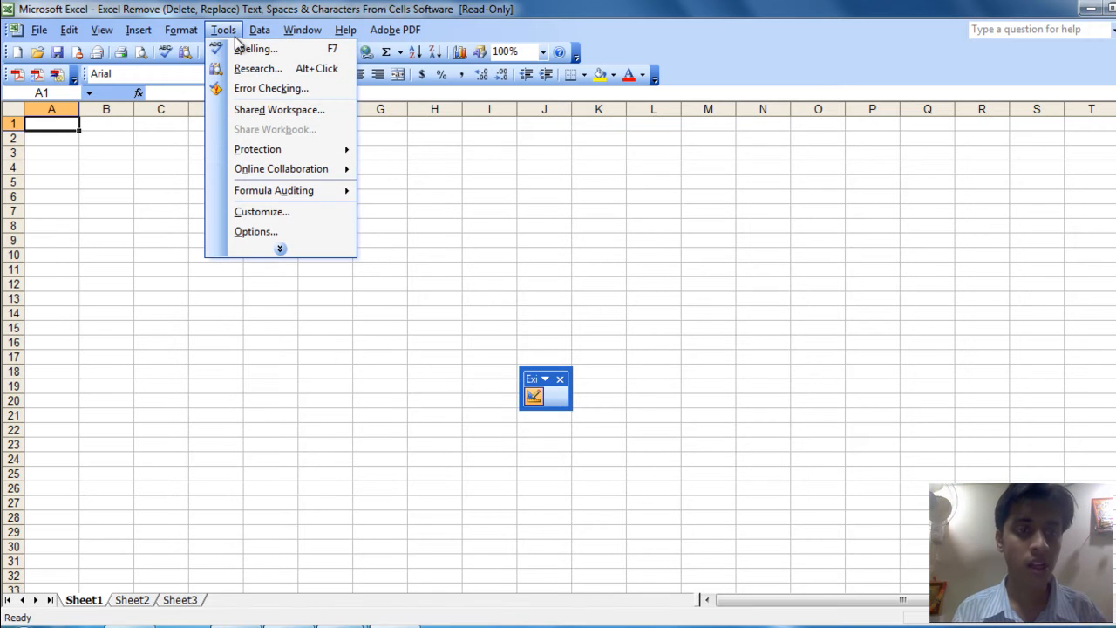
left_click(255, 231)
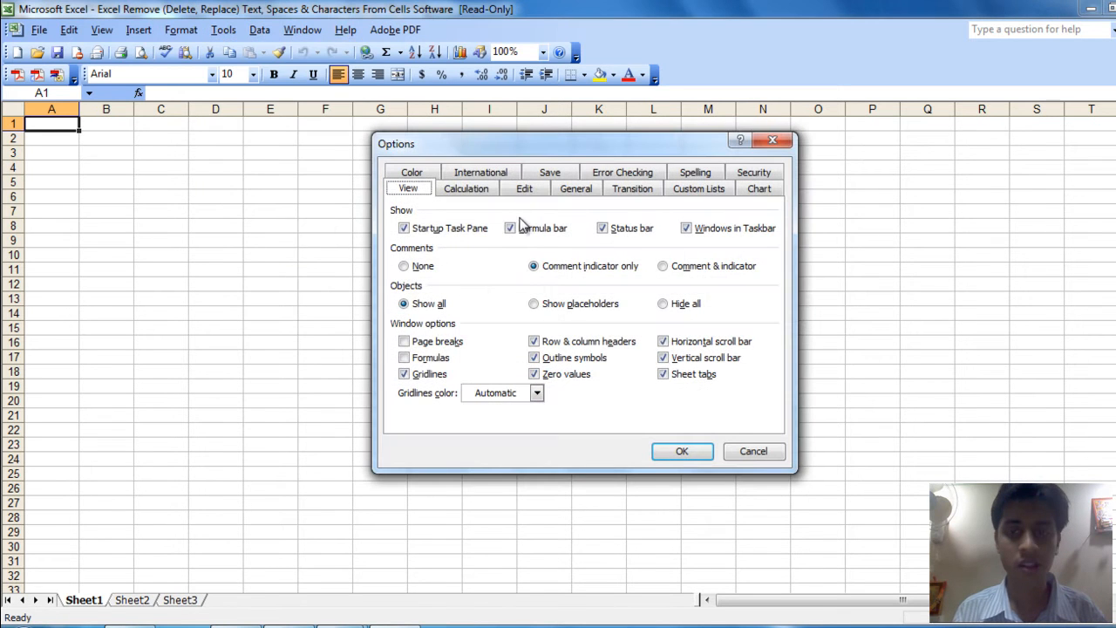
left_click(747, 174)
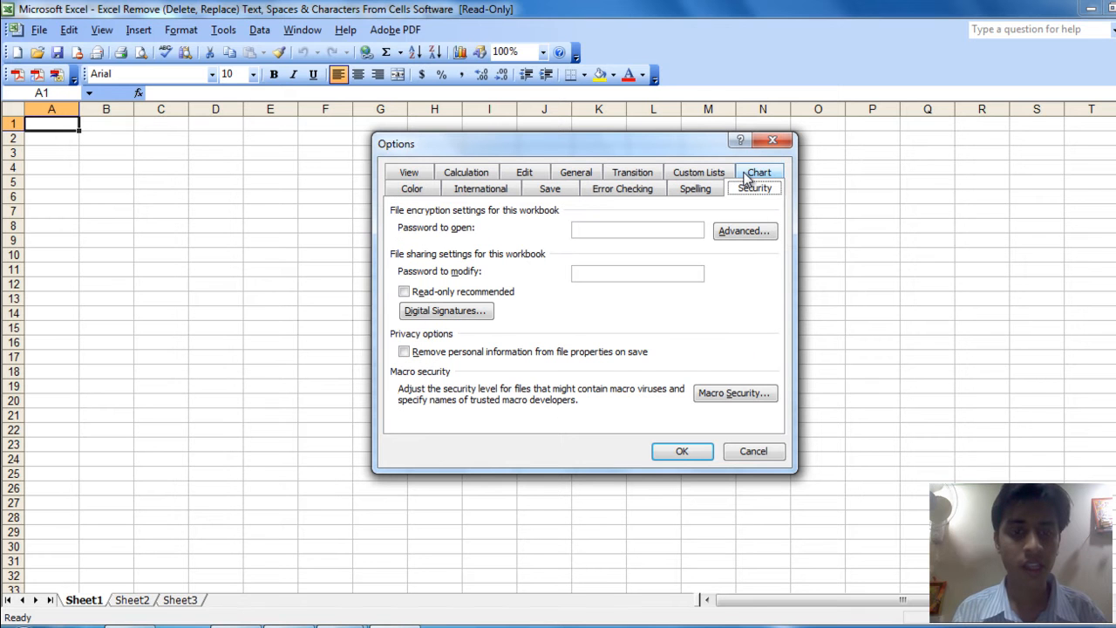
left_click(726, 395)
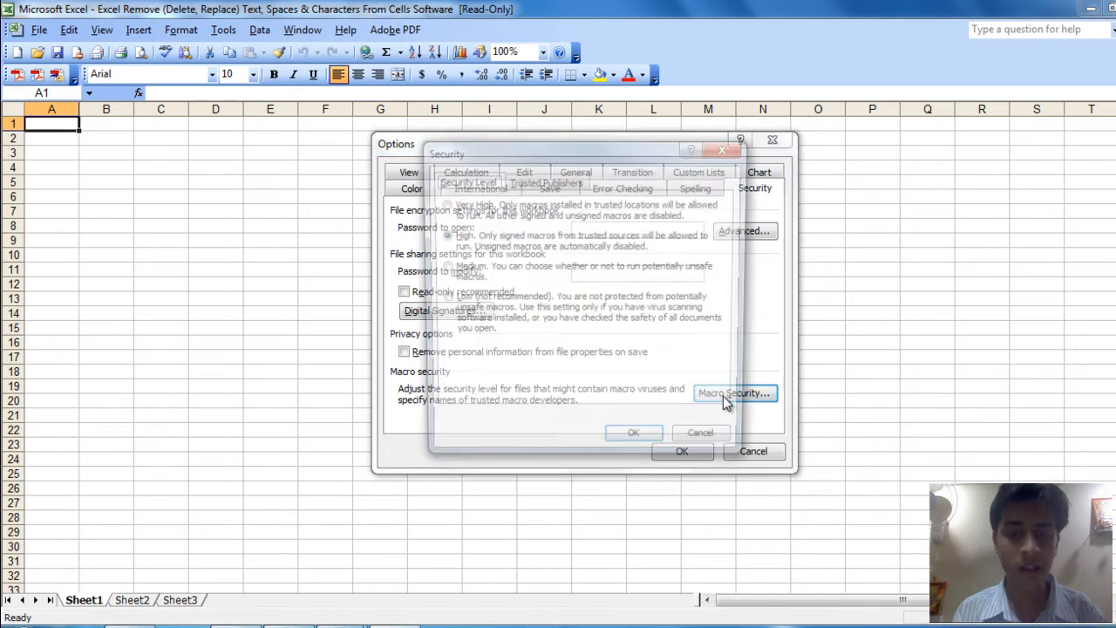
left_click(443, 268)
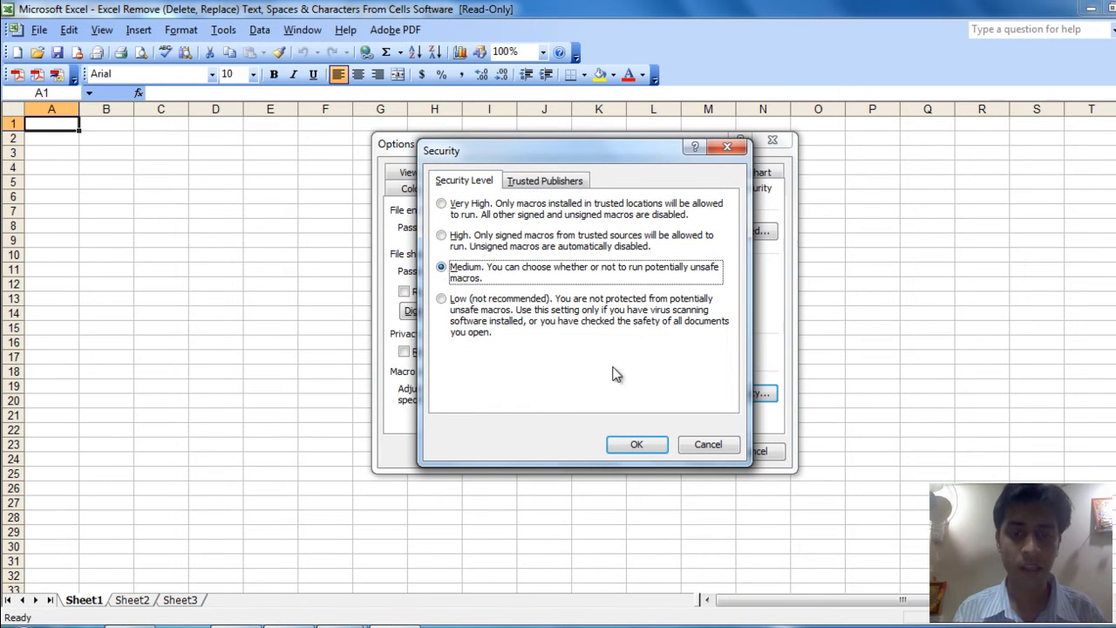
left_click(637, 445)
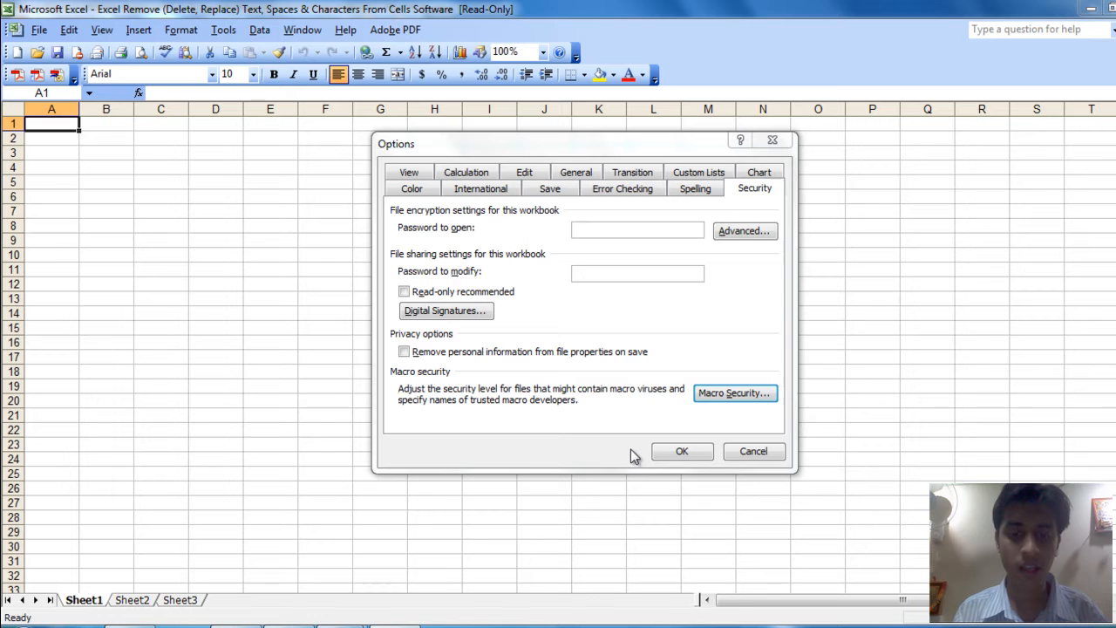
left_click(682, 452)
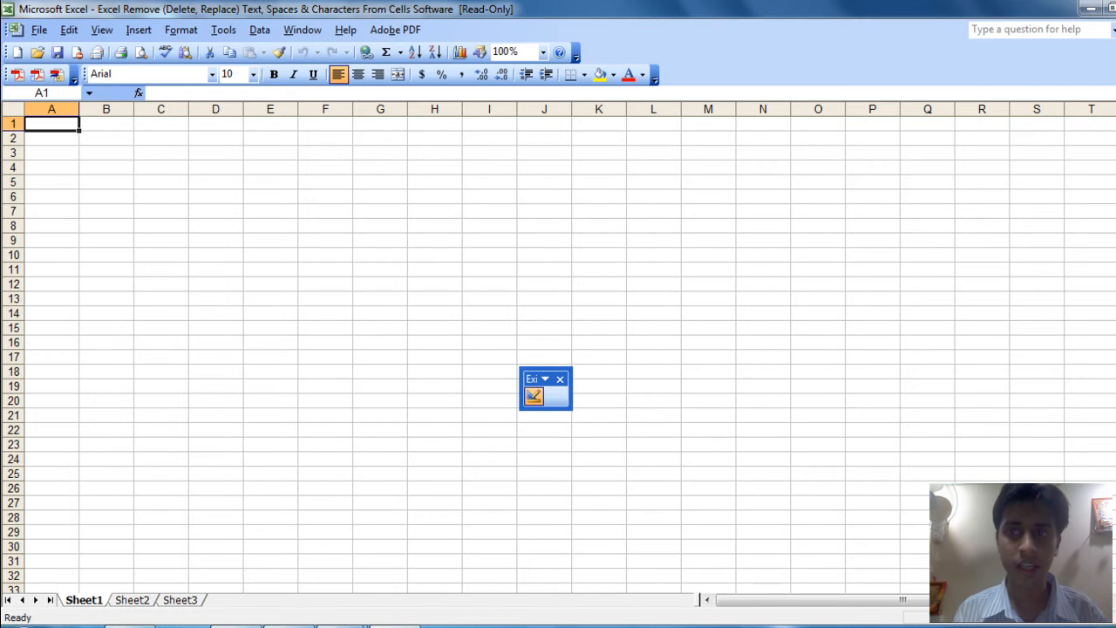
- Reopen the Excel Remove add-in workbook with its macros enabled
left_click(1090, 8)
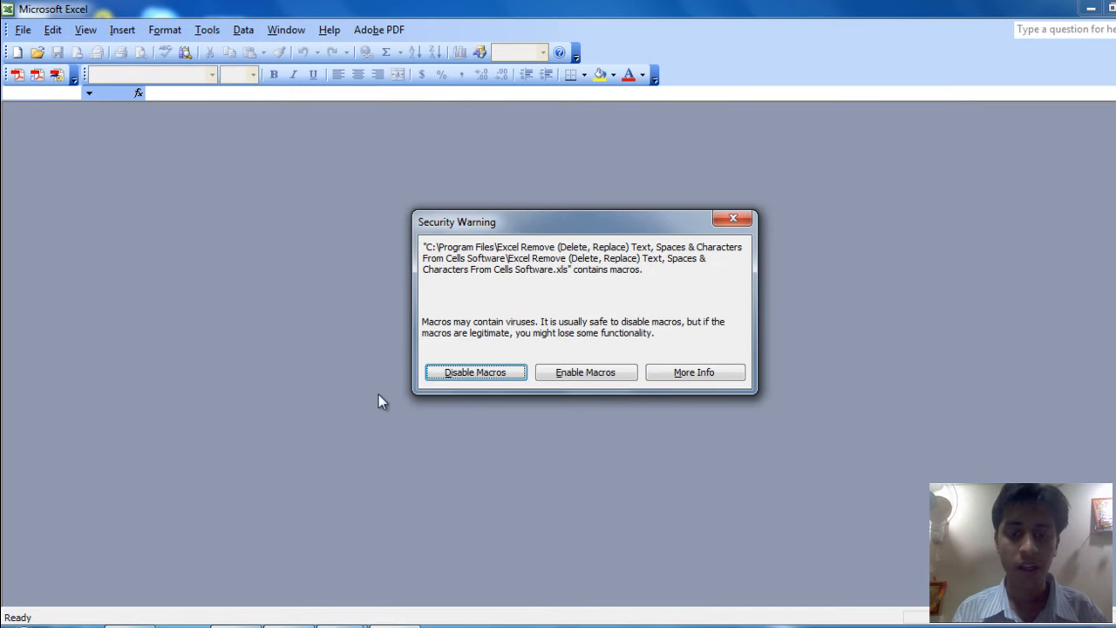
left_click(583, 380)
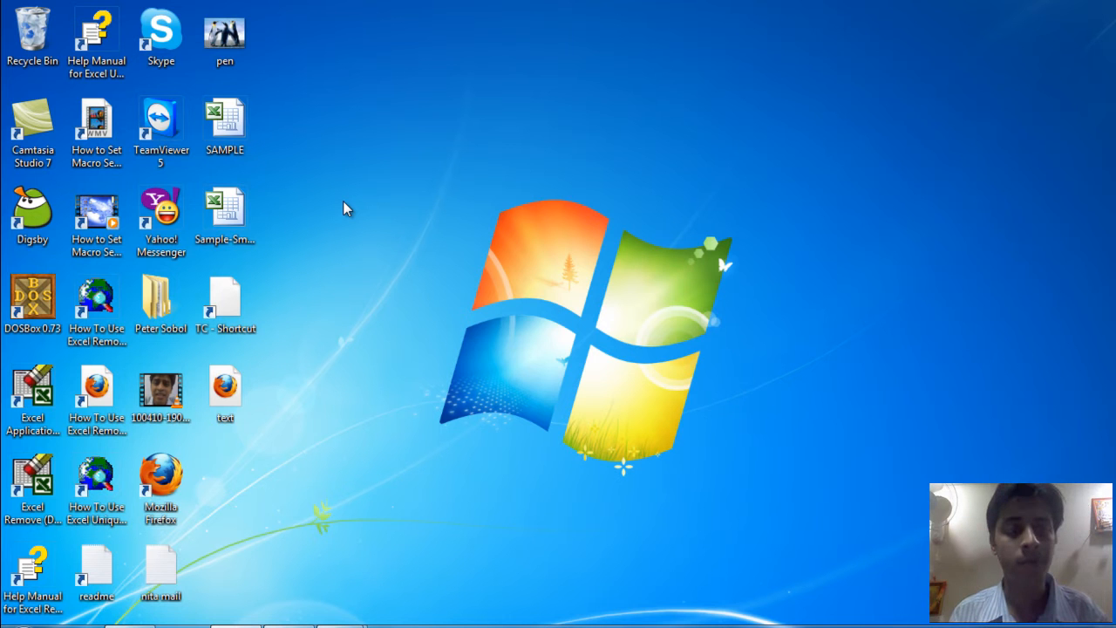
- Open the Sample-Small workbook from the desktop and check Course cells D5, D11, D12 and D13 for leading spaces
double_click(224, 209)
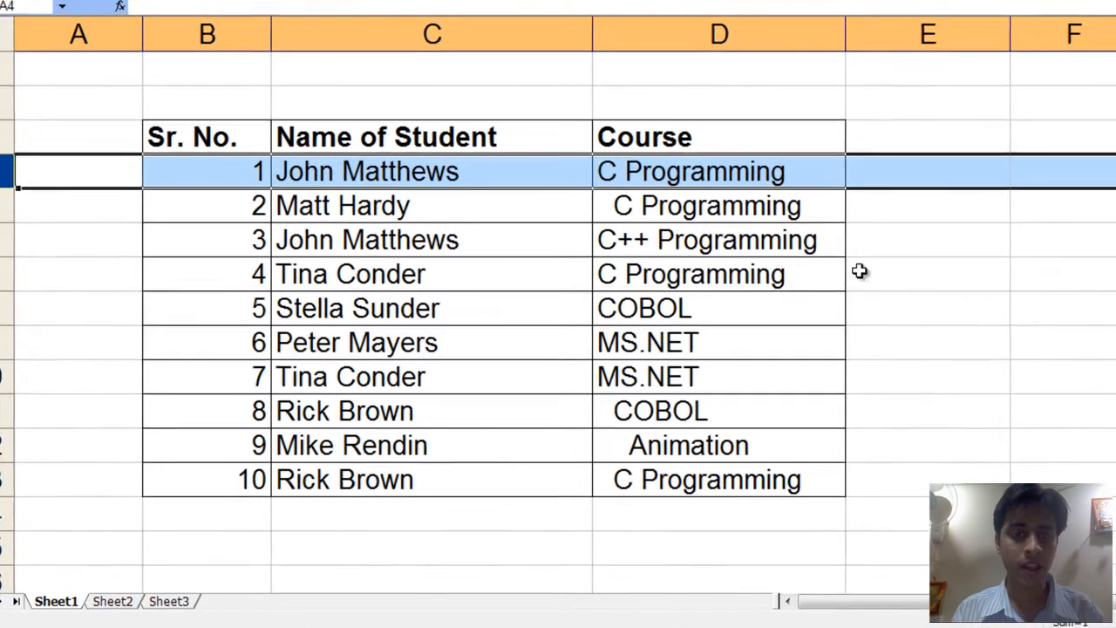
left_click(808, 321)
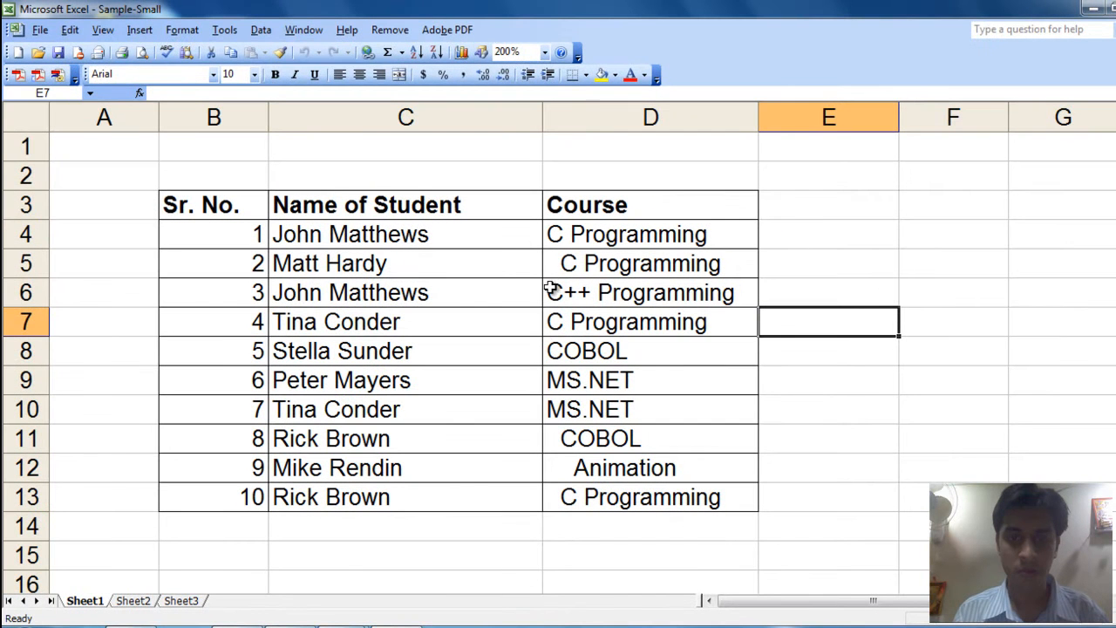
left_click(585, 260)
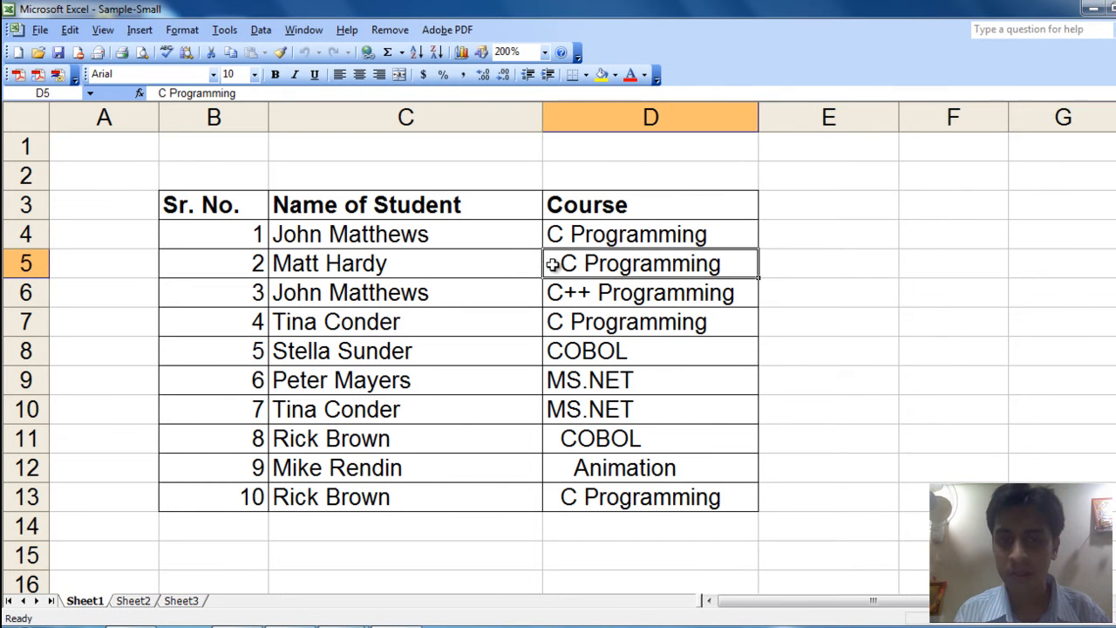
left_click(574, 447)
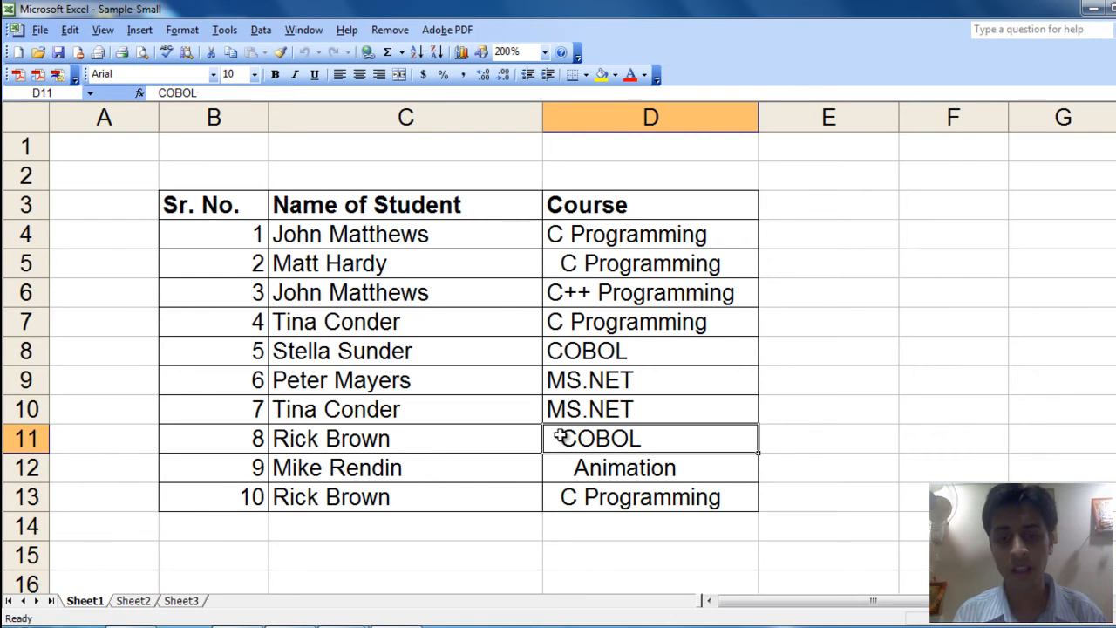
left_click(571, 494)
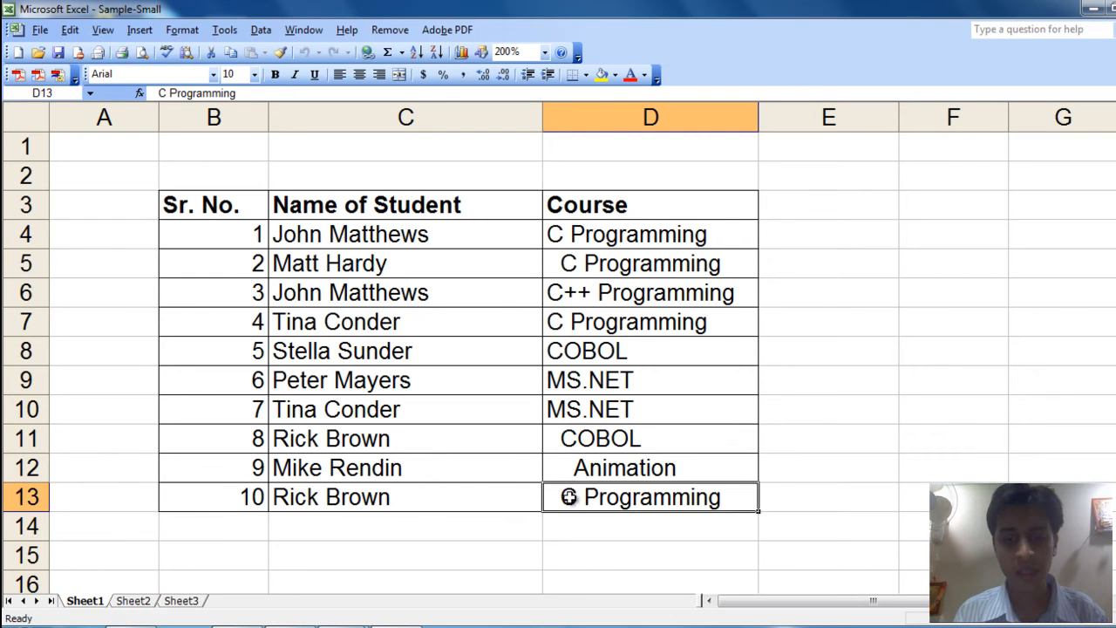
left_click(579, 469)
left_click(583, 436)
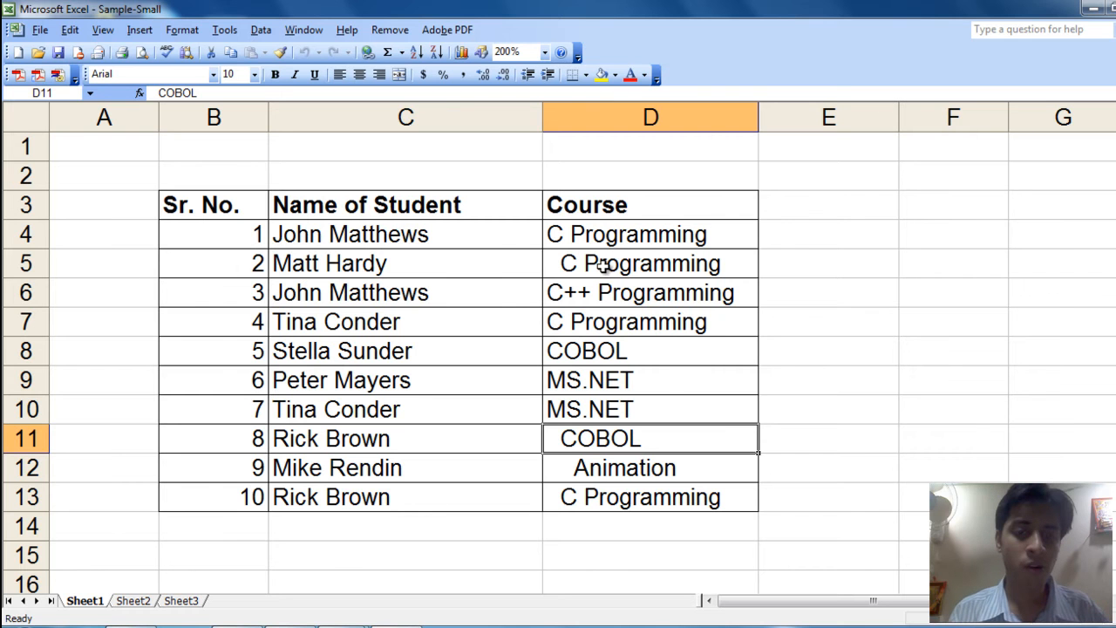
- Delete the two leading spaces from the C Programming entry in Course cell D5
left_click(554, 269)
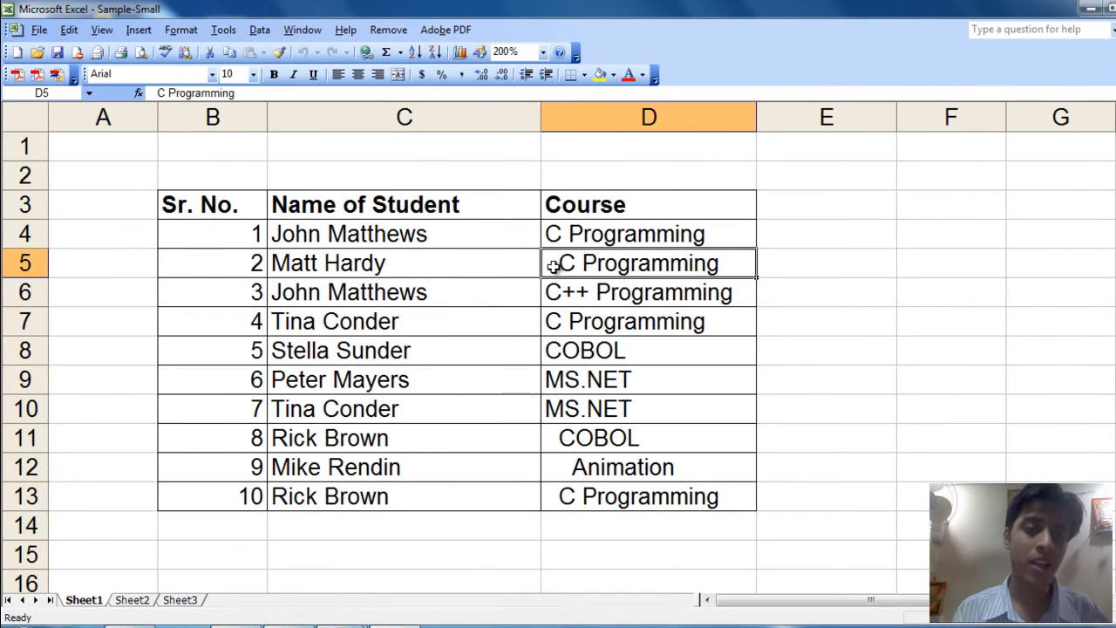
left_click(159, 92)
key("shift+Left")
key("Right")
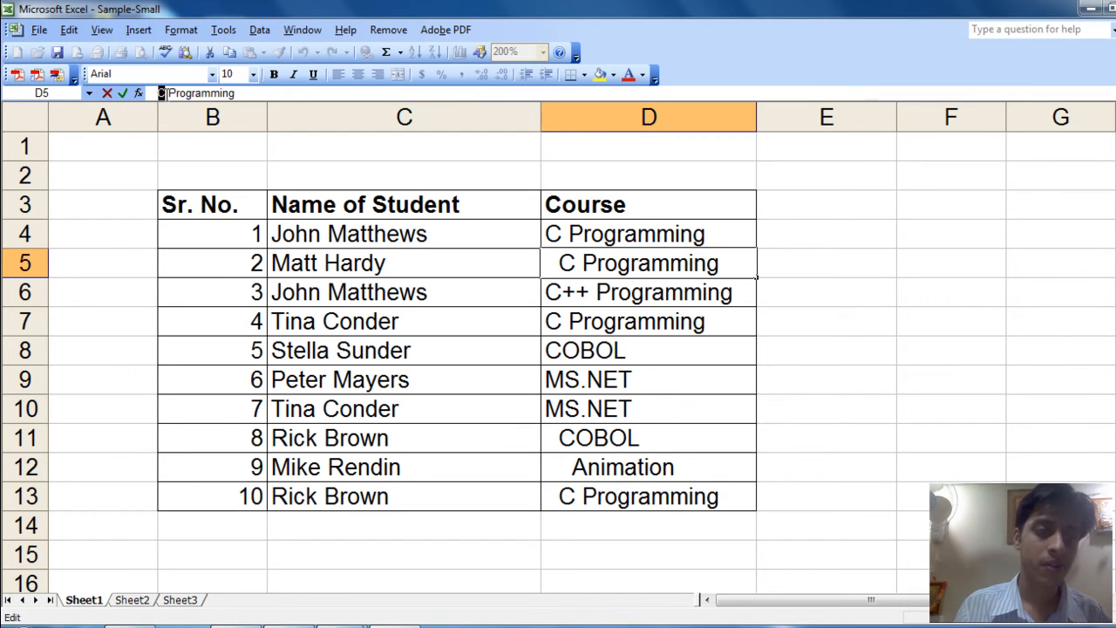
key("Left")
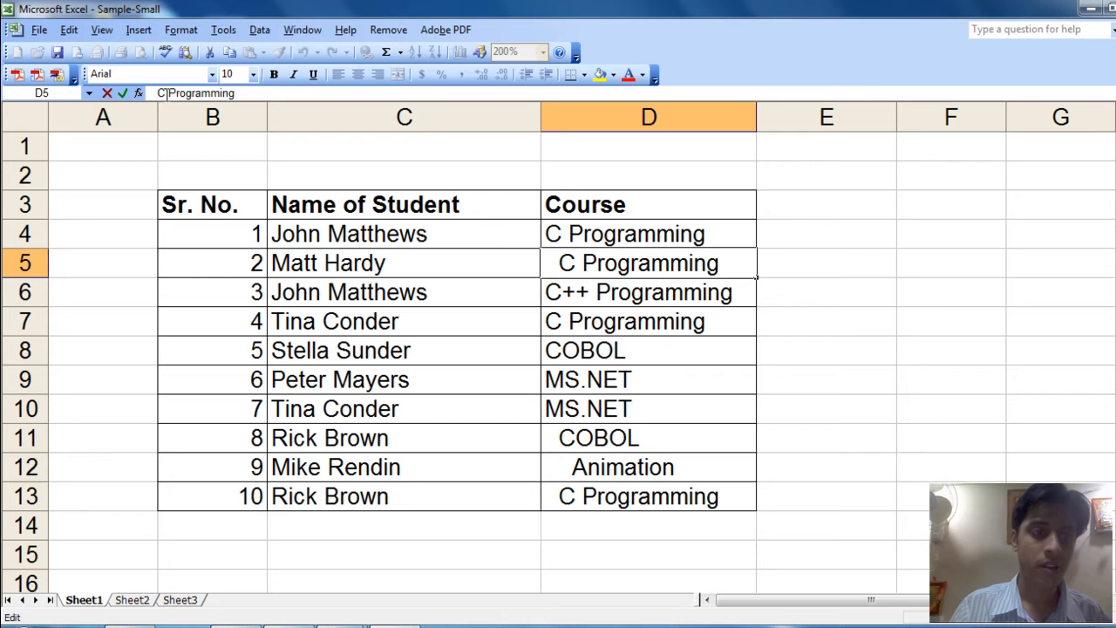
key("BackSpace")
key("BackSpace")
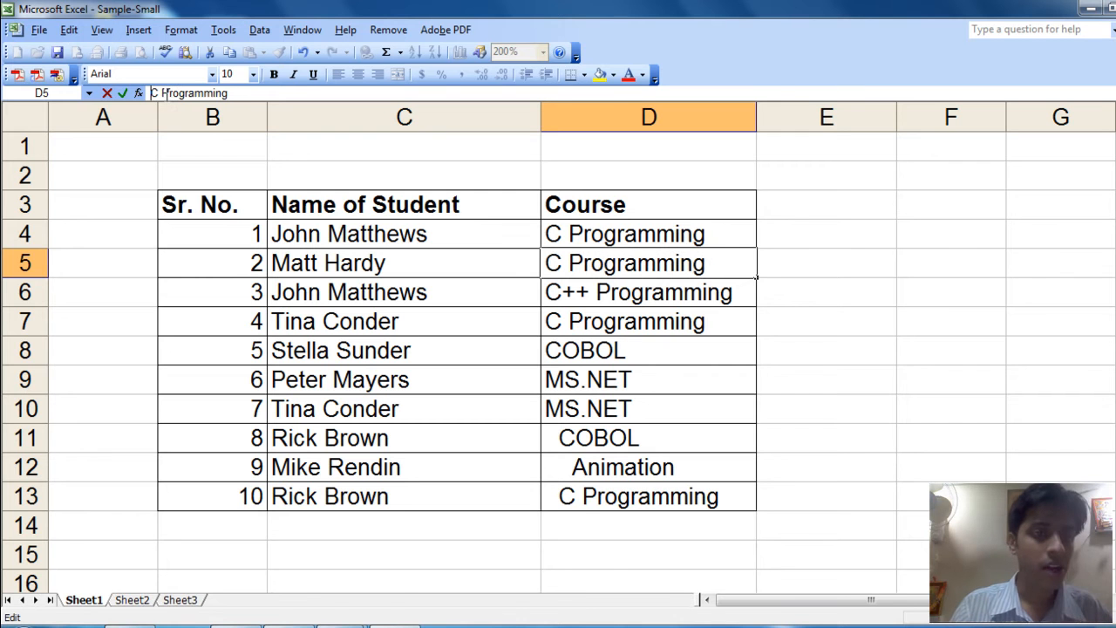
left_click(306, 103)
left_click(569, 263)
left_click(510, 208)
- Remove the extra spaces at the beginning of Course cells D4 to D13 with the Remove add-in
left_click_drag(585, 235, 582, 492)
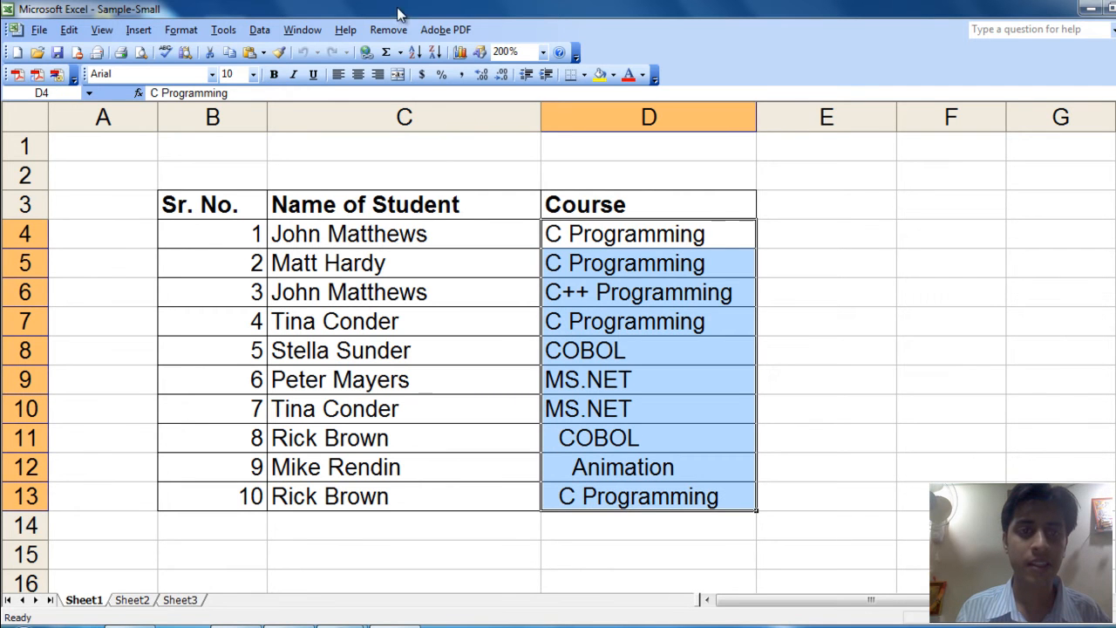
left_click(384, 30)
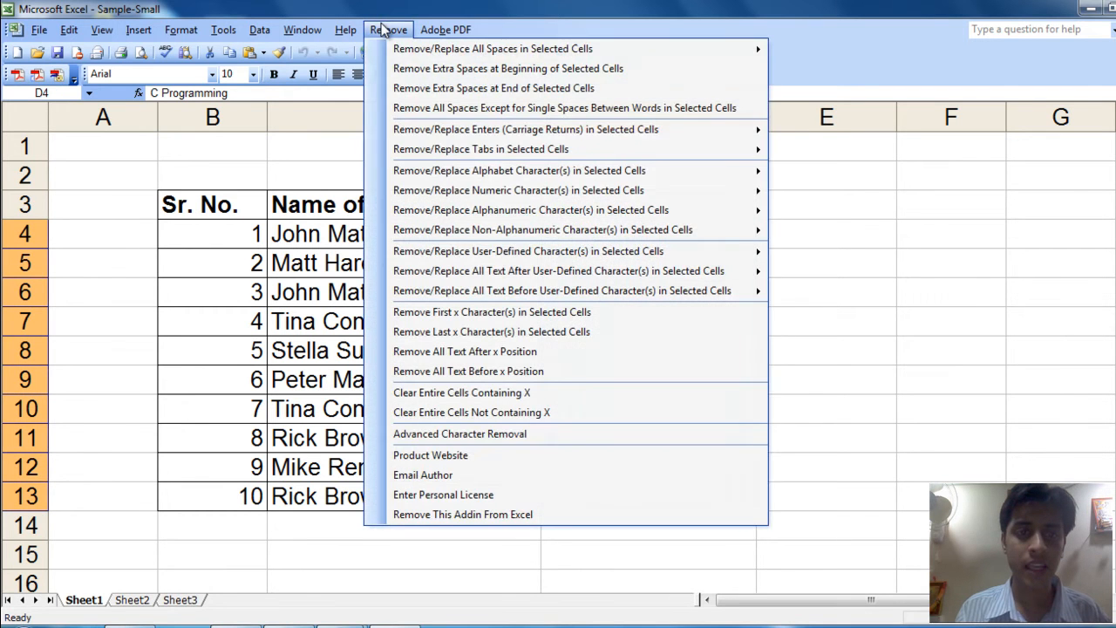
left_click(390, 68)
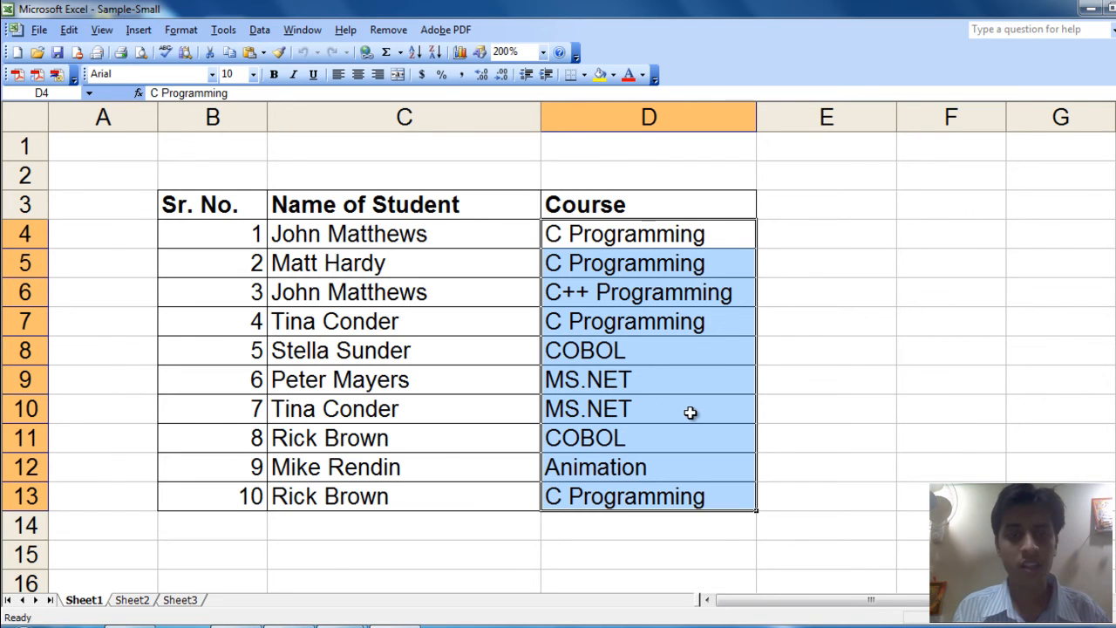
left_click(388, 29)
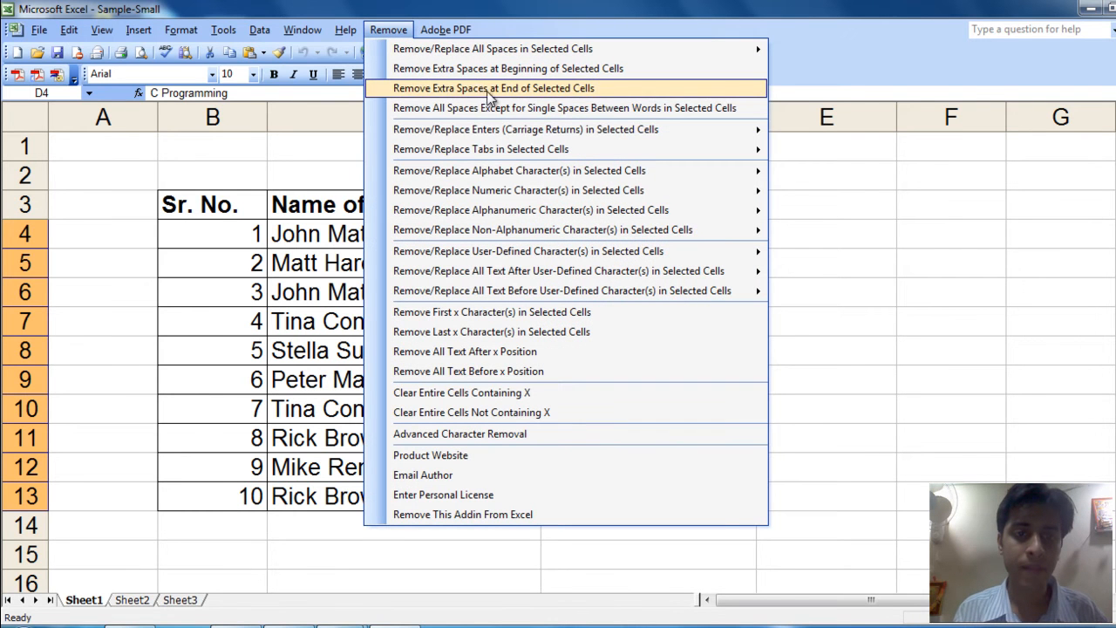
mouse_move(503, 130)
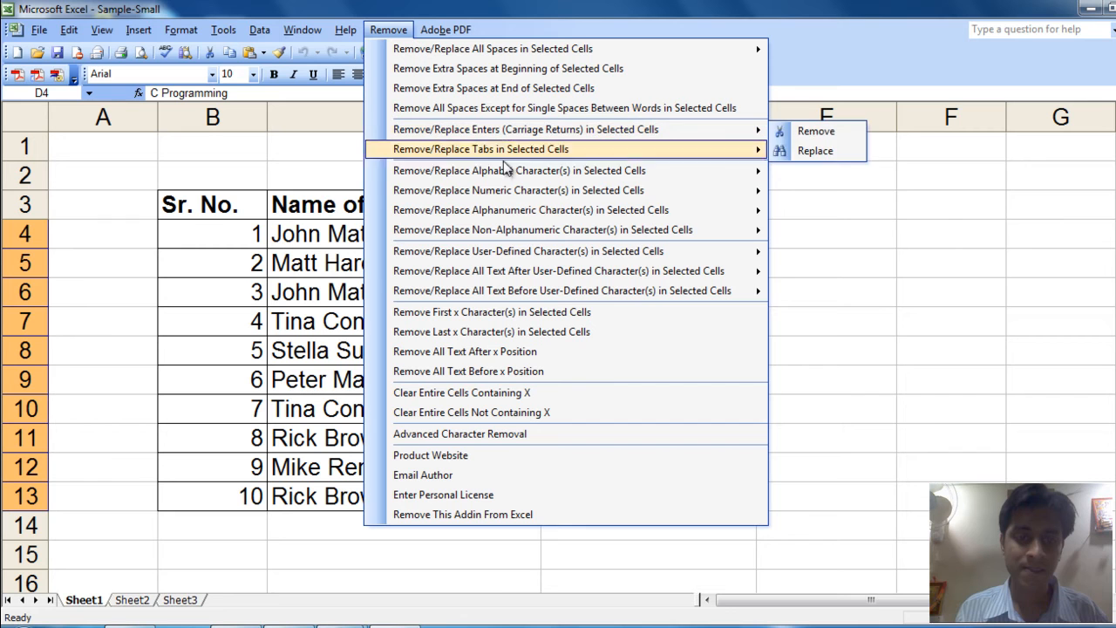
mouse_move(511, 274)
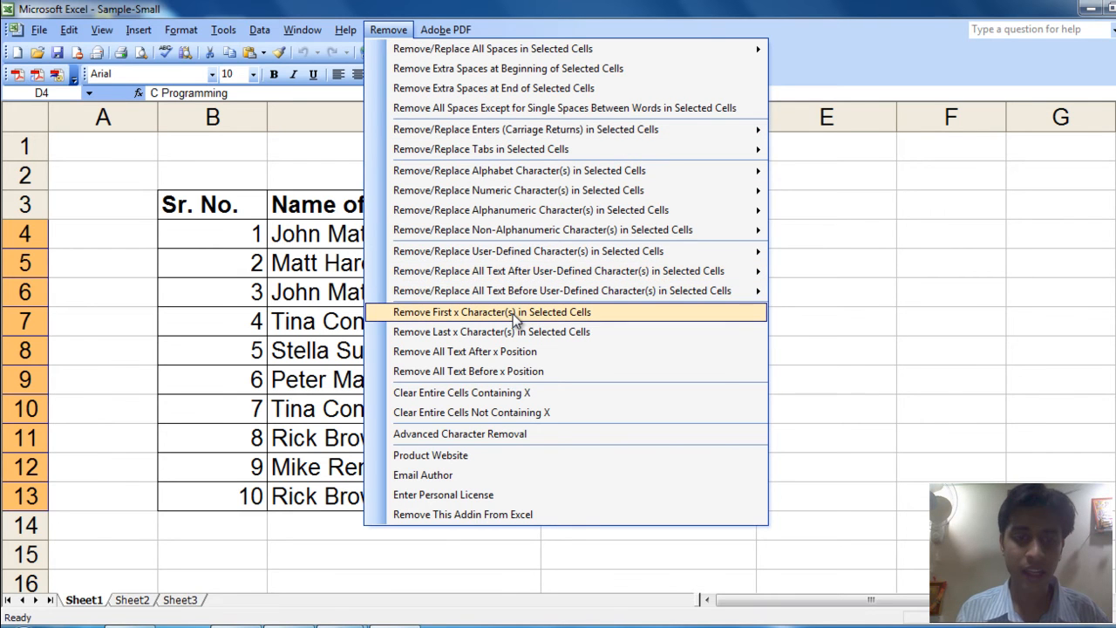
left_click(611, 438)
left_click(612, 350)
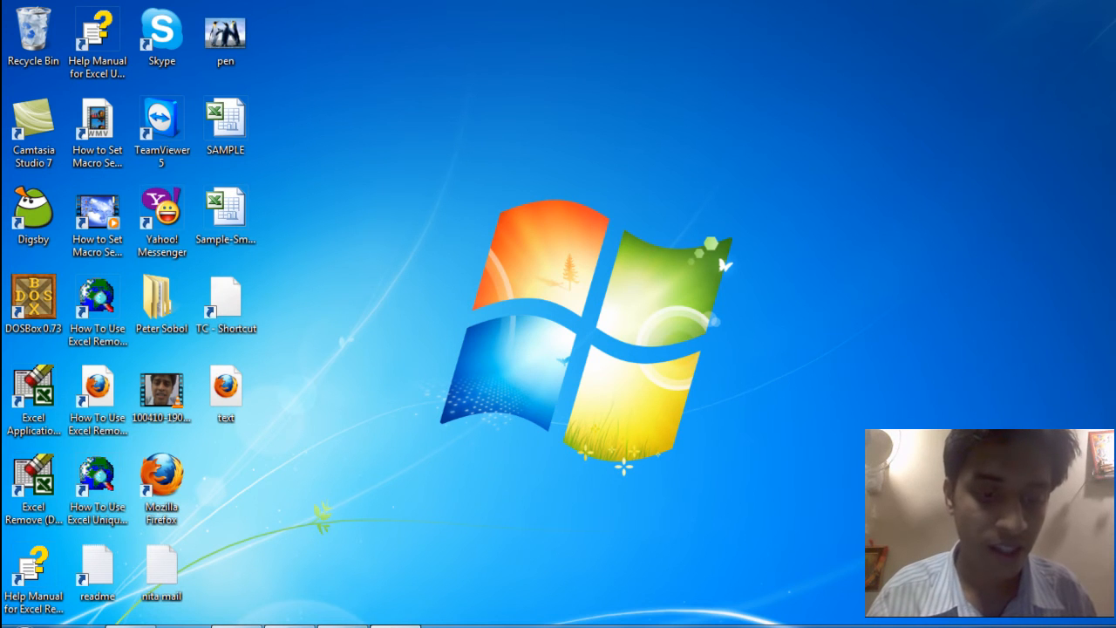
- Switch to the SAMPLE workbook and clear every cell containing MS in the TERR_CODE column
left_click(342, 624)
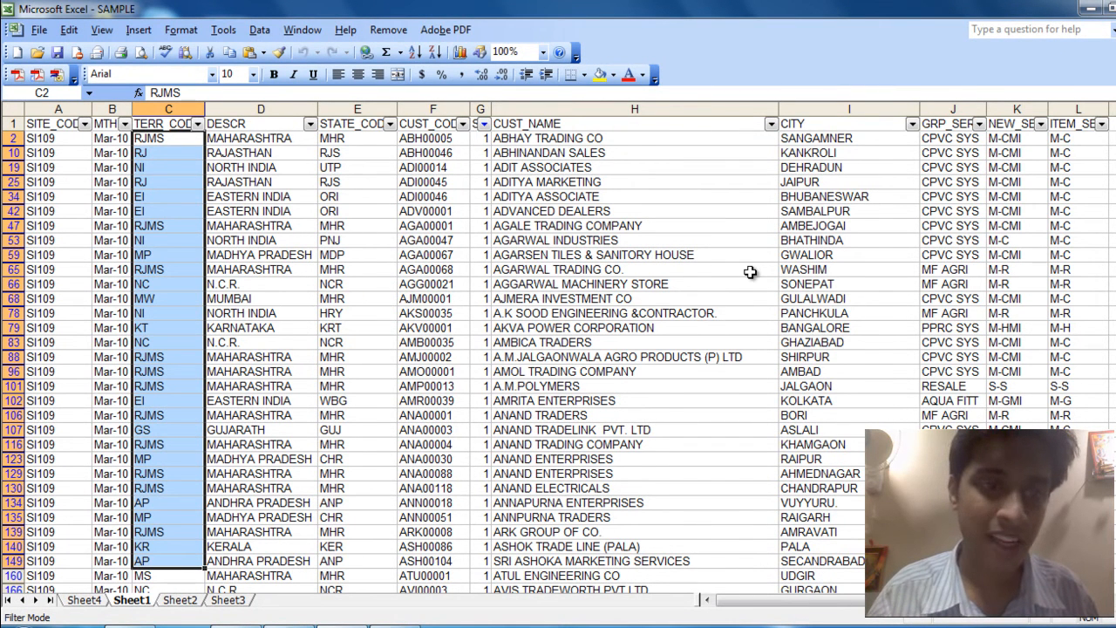
left_click(164, 107)
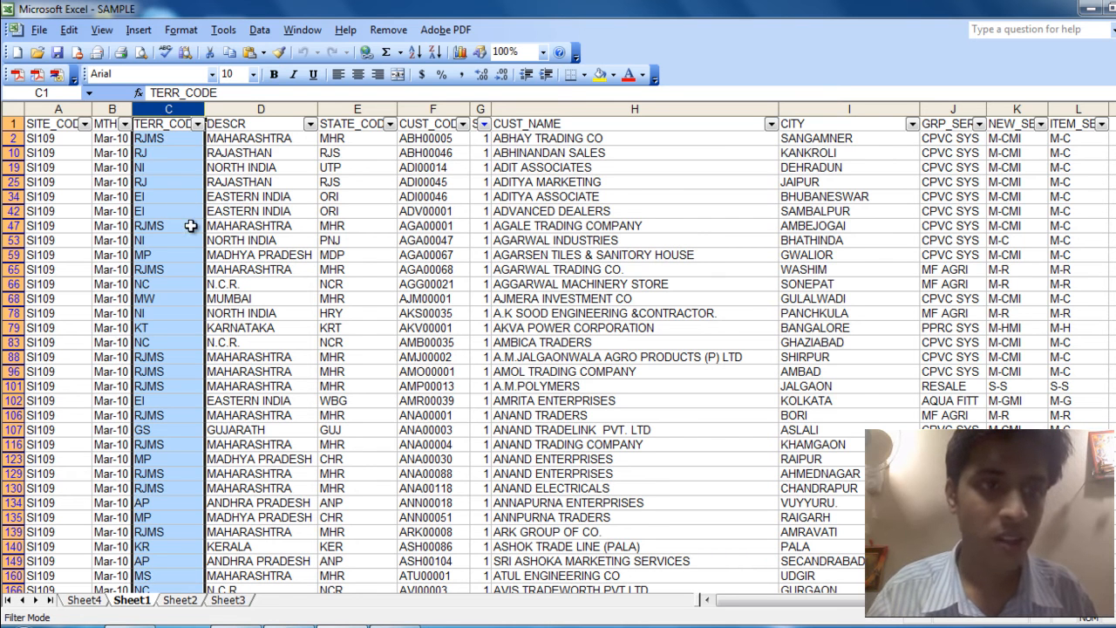
left_click(388, 30)
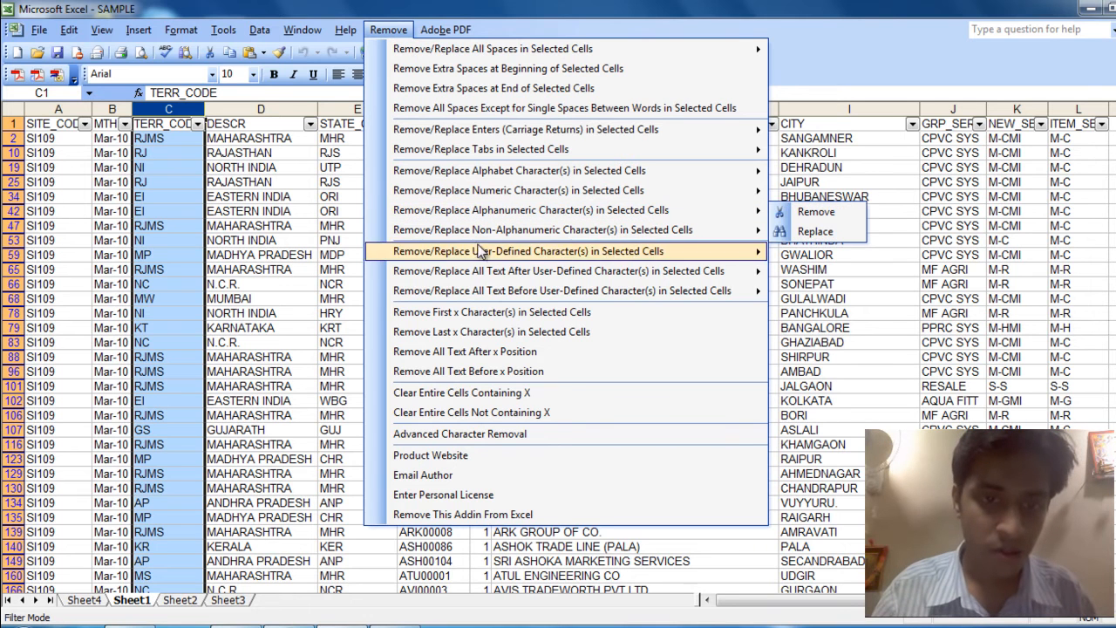
left_click(490, 393)
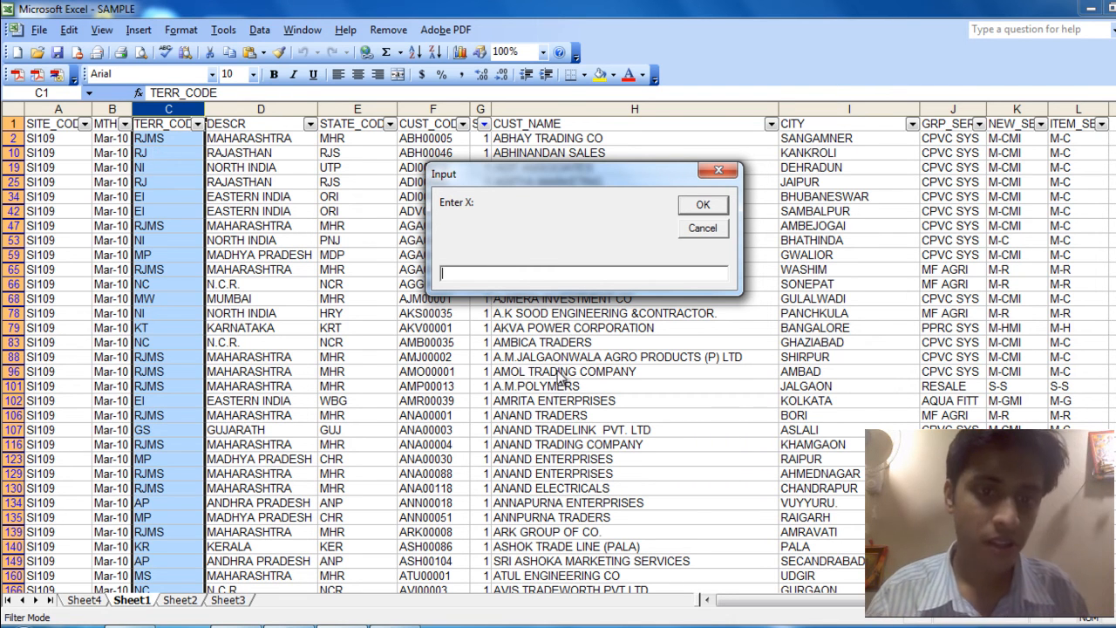
type("MS")
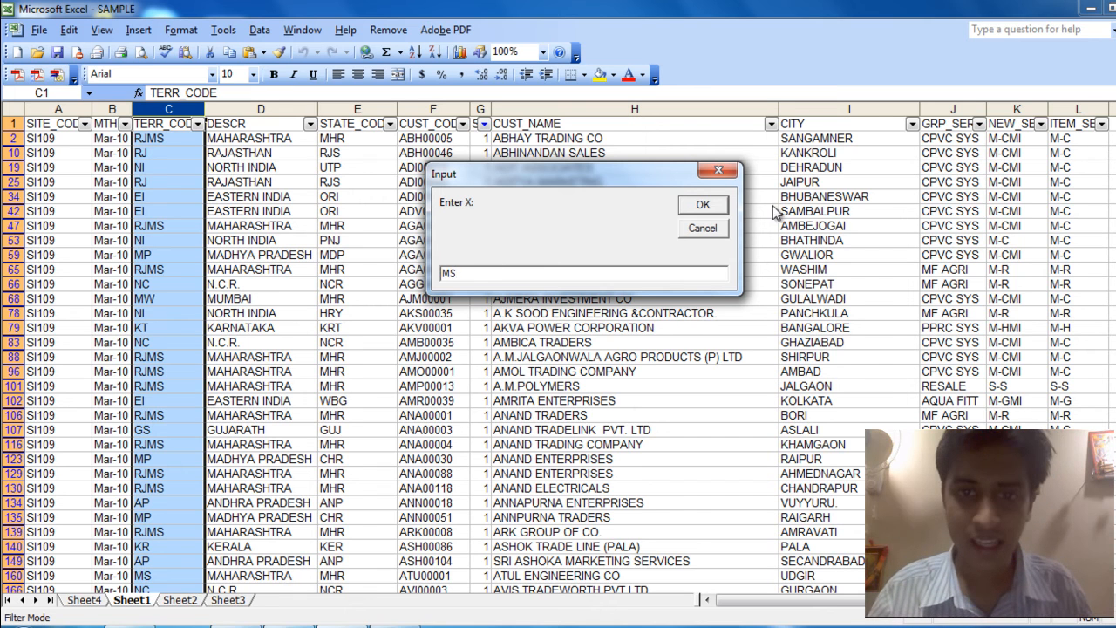
left_click(703, 206)
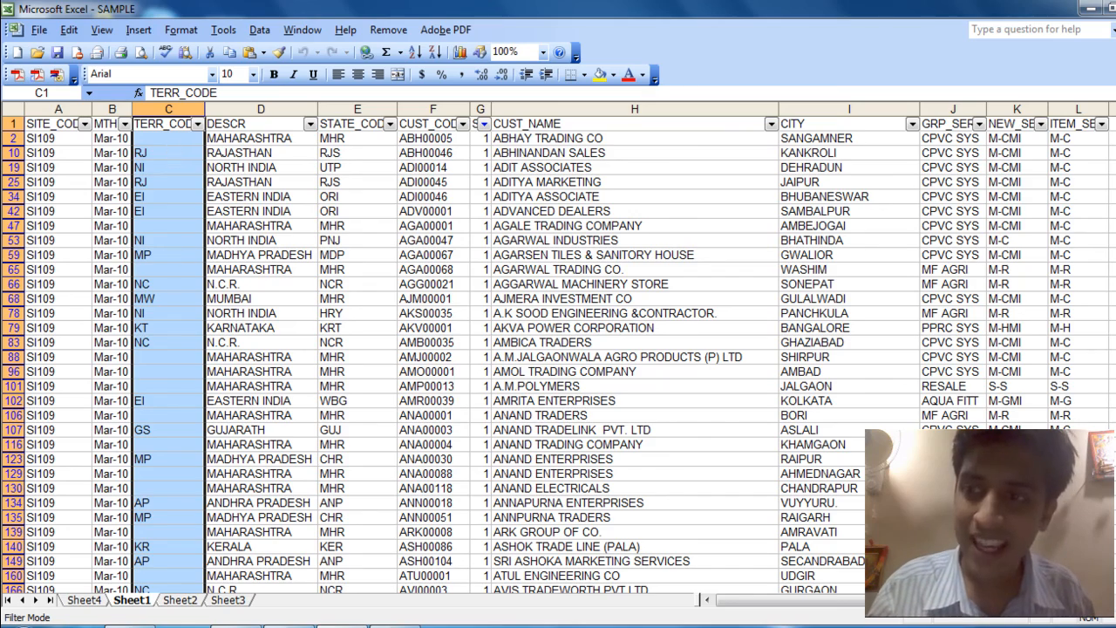
- Check the TERR_CODE and STATE_CODE columns down the sheet for the results of the removals
scroll(559, 358, "down", 20)
scroll(558, 358, "down", 20)
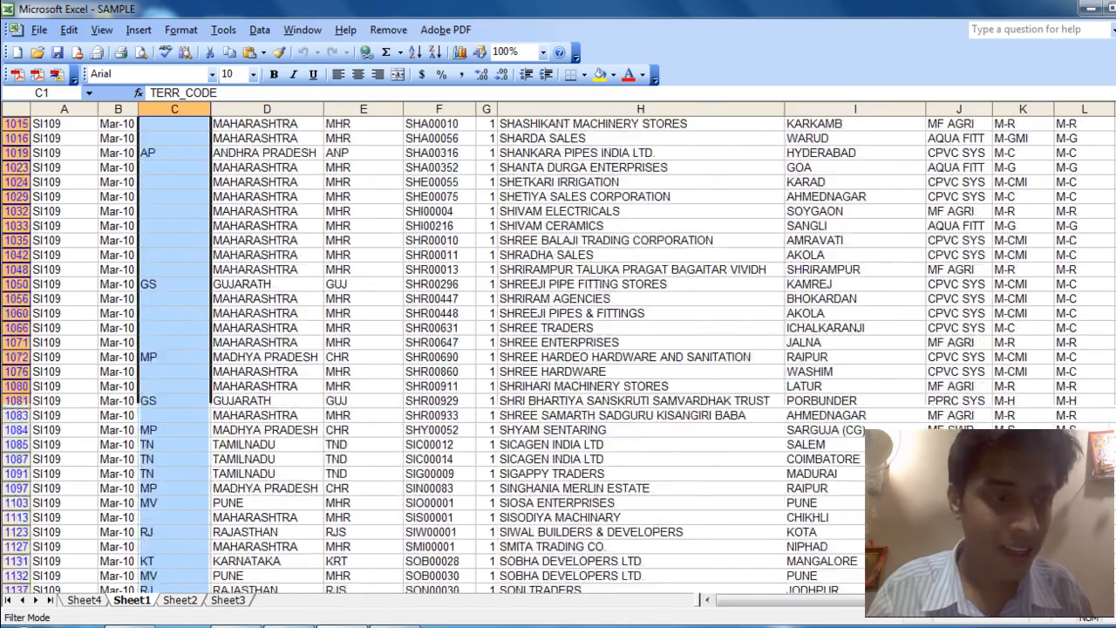
scroll(558, 358, "down", 20)
scroll(558, 358, "down", 20)
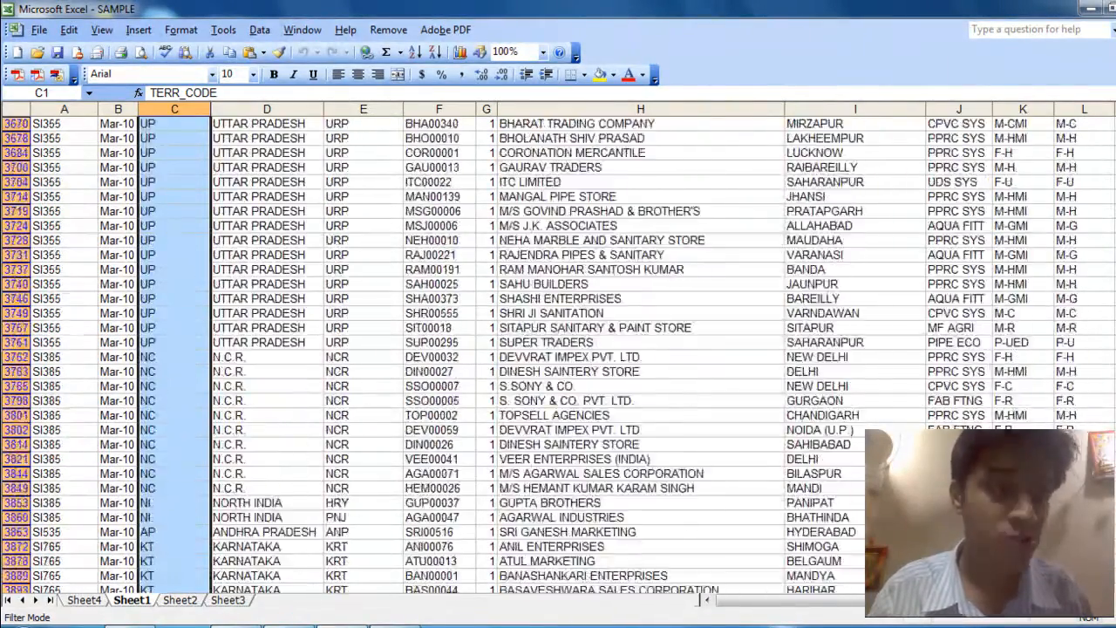
scroll(559, 358, "down", 2)
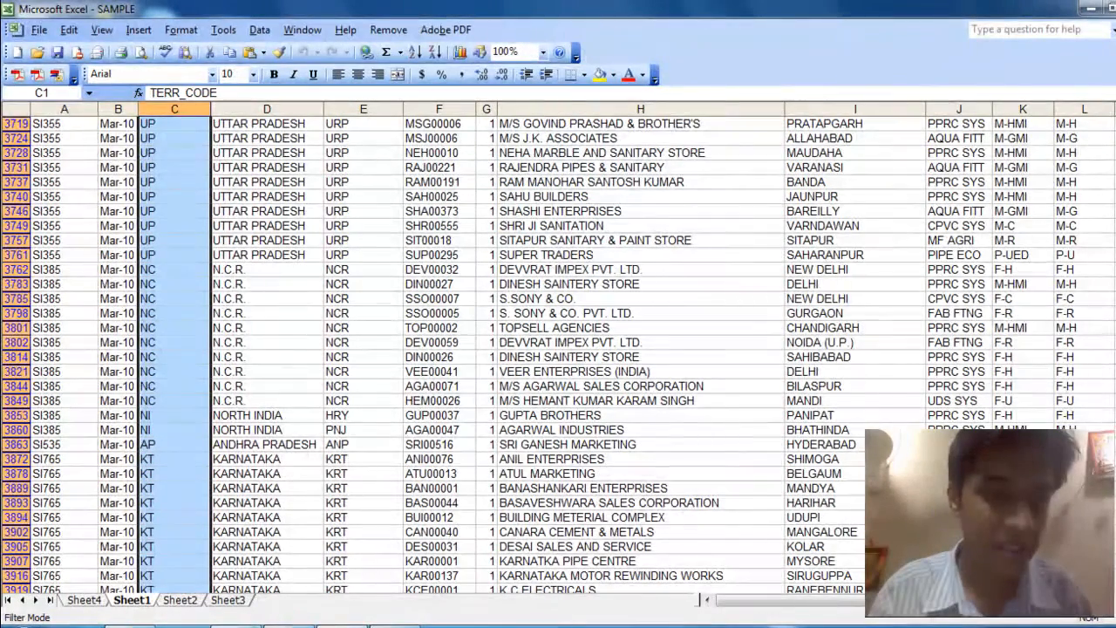
scroll(371, 327, "down", 10)
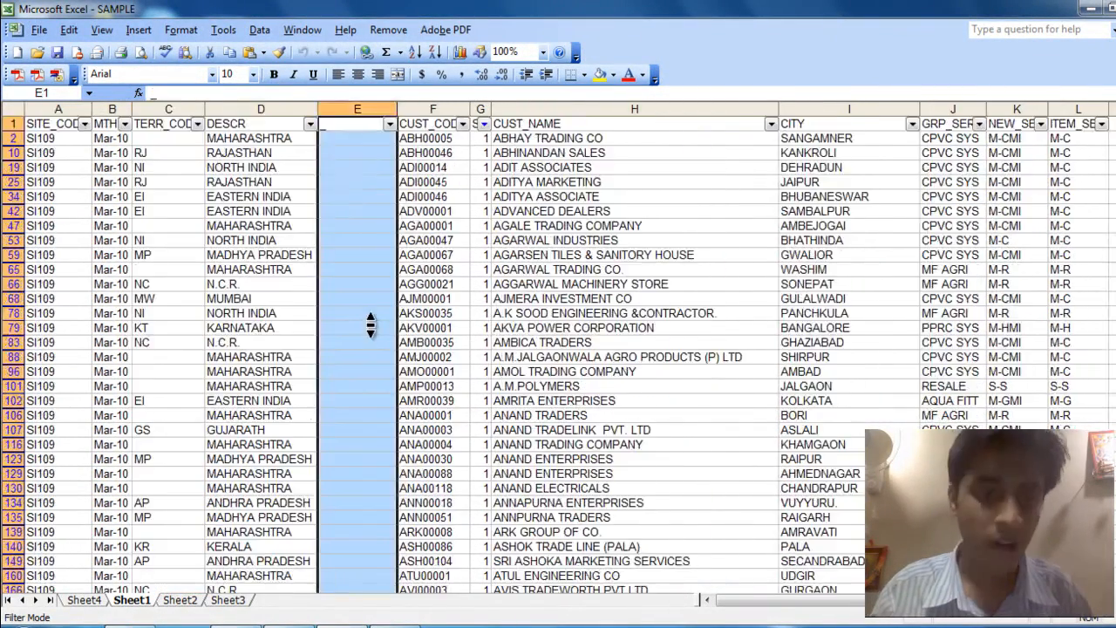
scroll(371, 326, "down", 6)
scroll(371, 327, "down", 10)
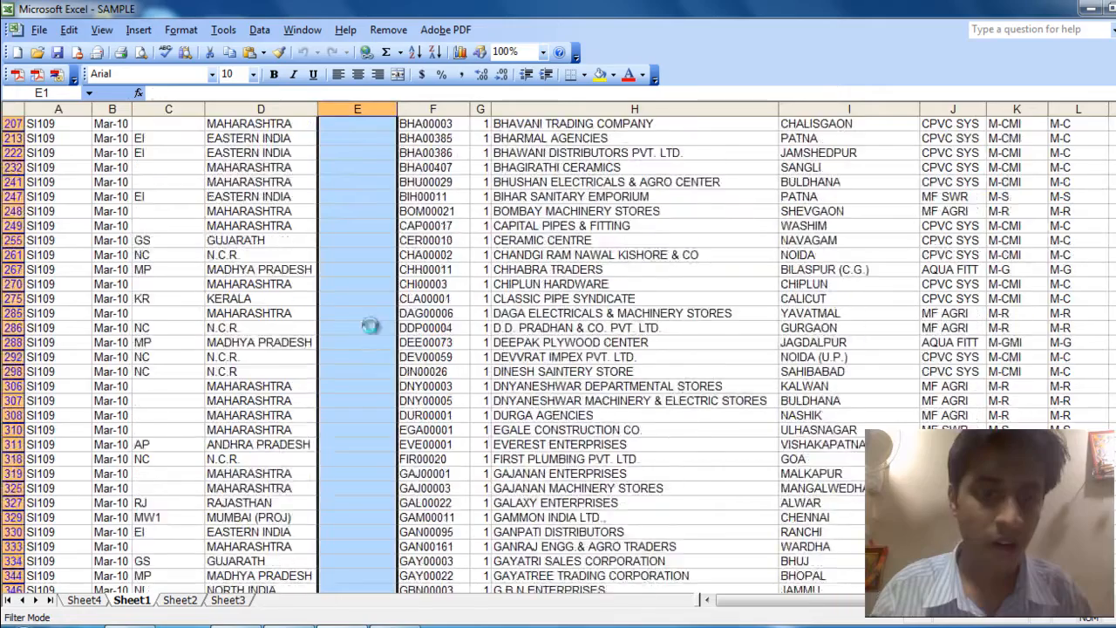
scroll(371, 327, "up", 11)
scroll(375, 157, "up", 3)
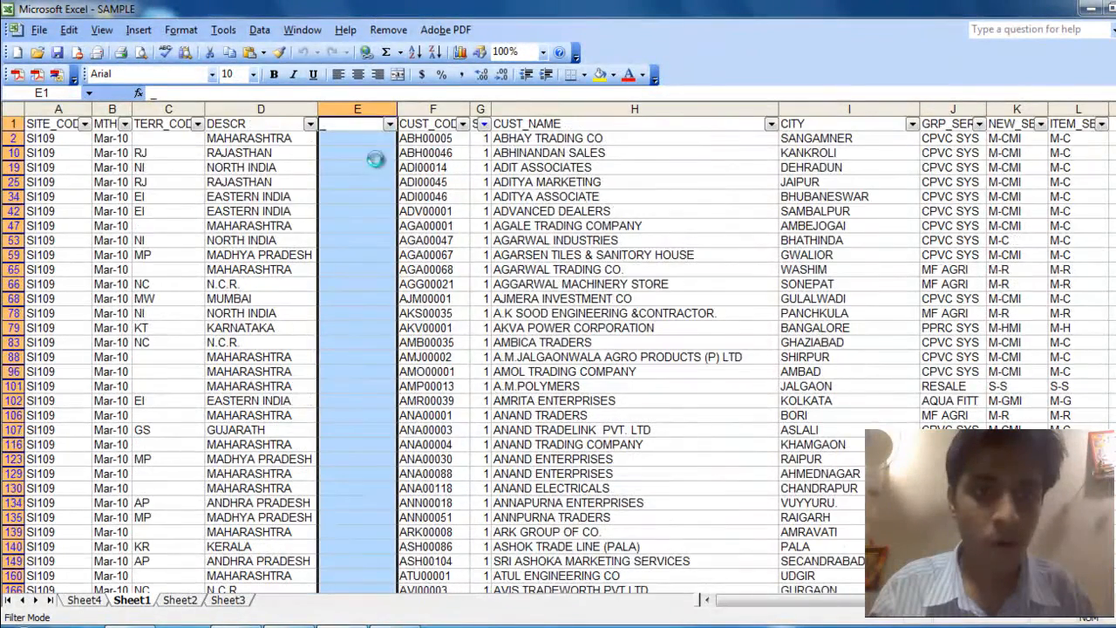
- Remove all alphabet characters from the cells of the CUST_CODE column
left_click(433, 124)
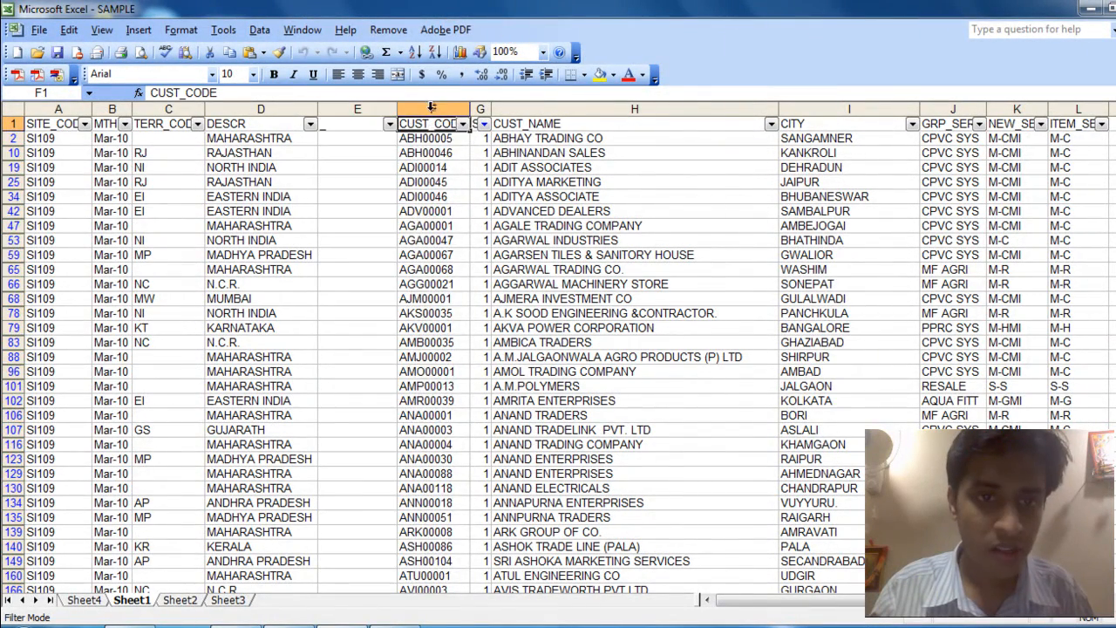
key("ctrl+space")
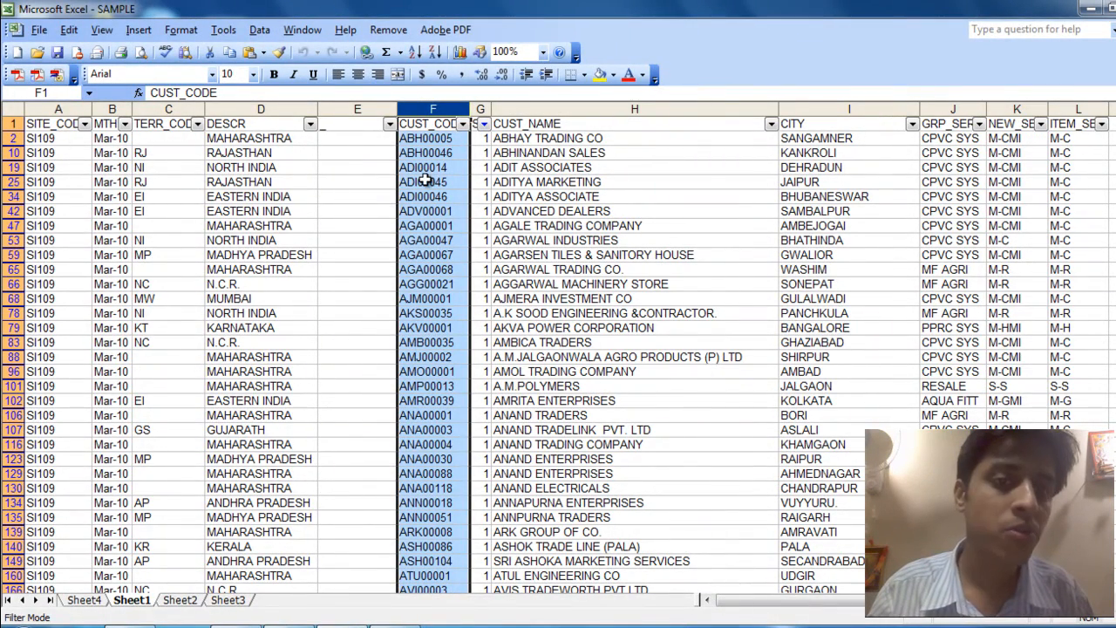
left_click(397, 31)
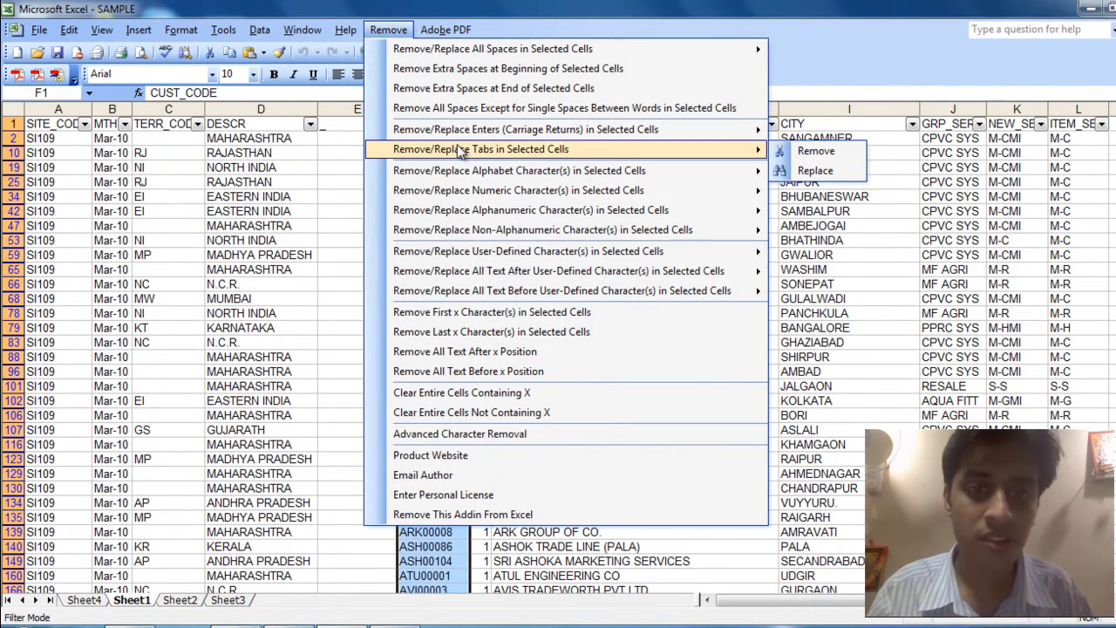
mouse_move(501, 175)
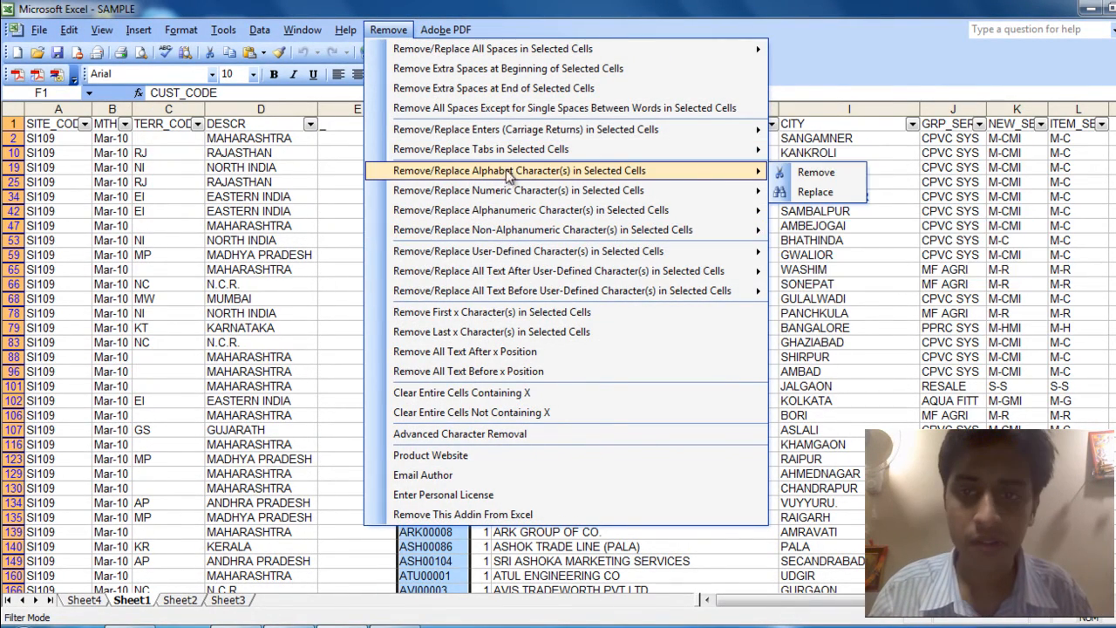
left_click(782, 171)
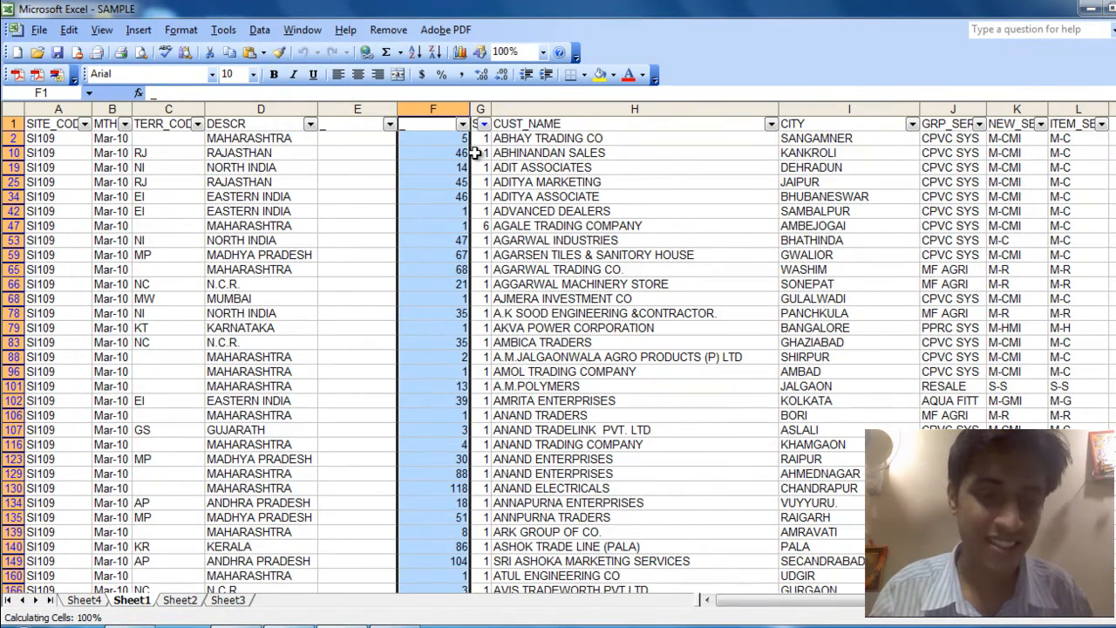
scroll(473, 153, "down", 3)
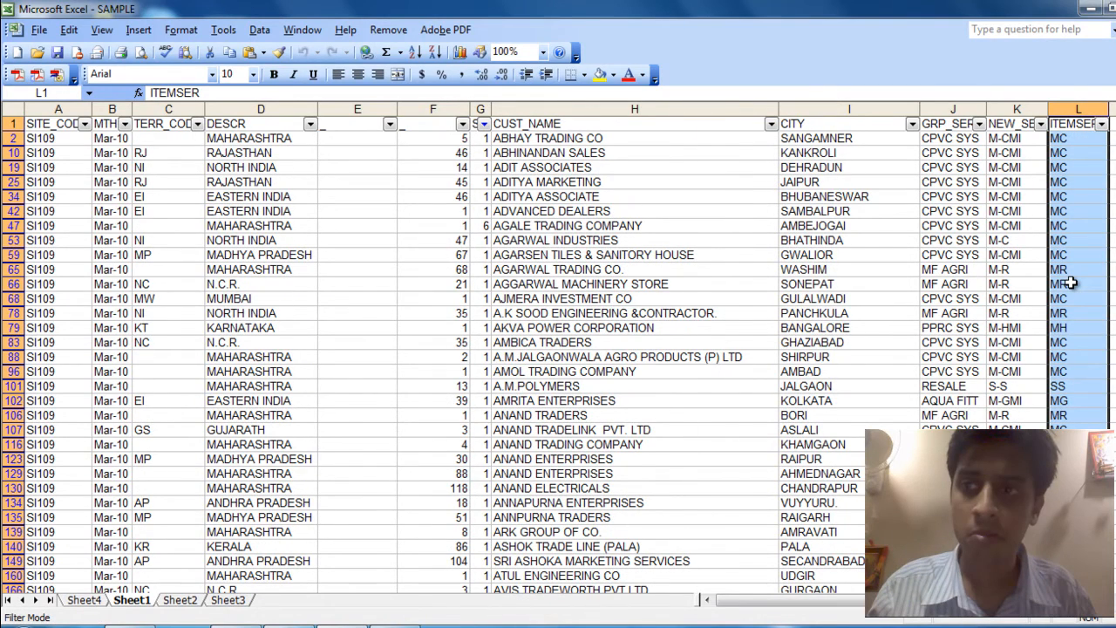
left_click(1080, 7)
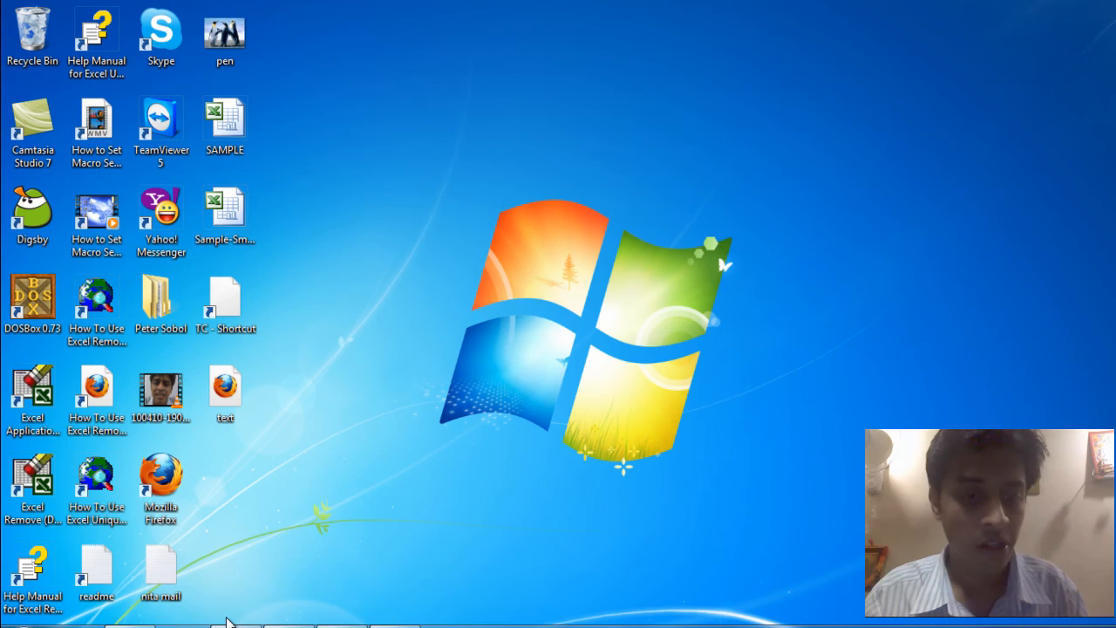
left_click(374, 626)
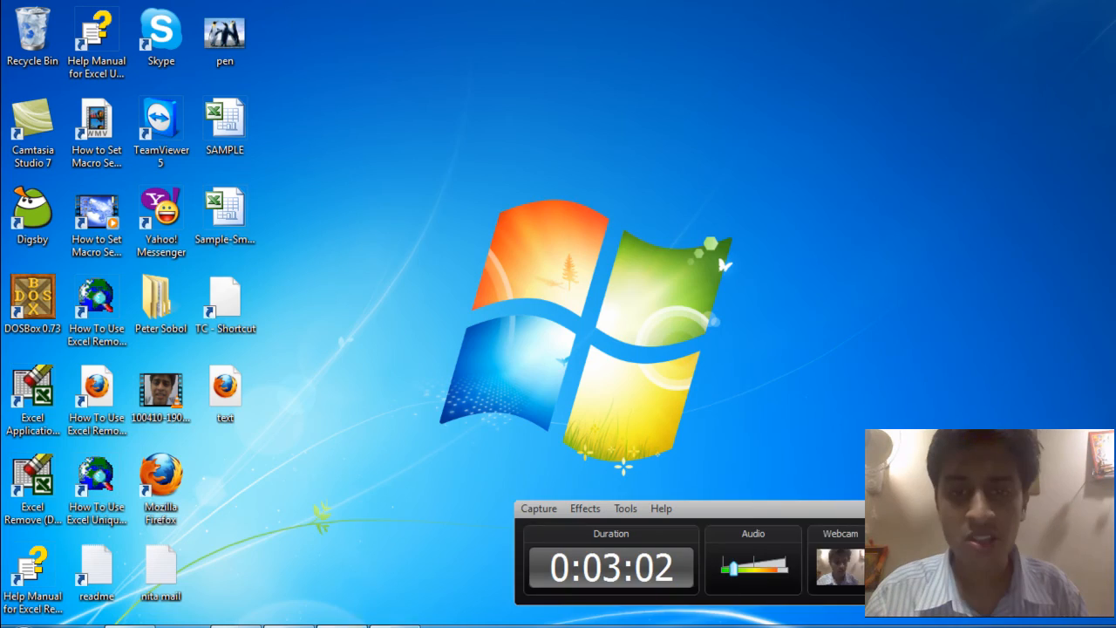
left_click(342, 626)
left_click(1042, 509)
left_click(723, 419)
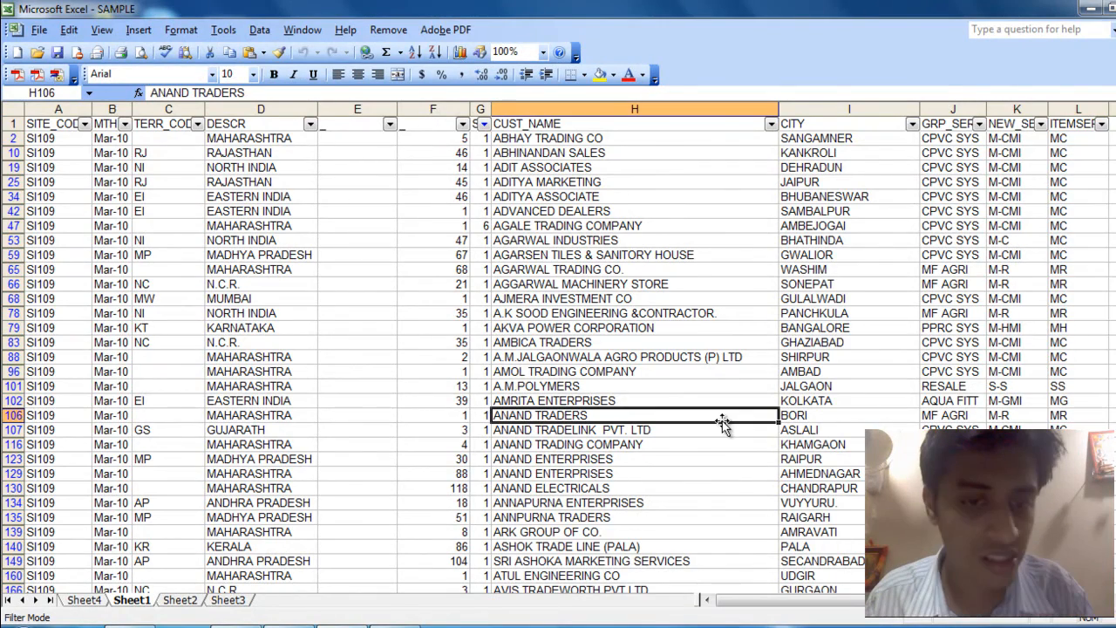
left_click(511, 239)
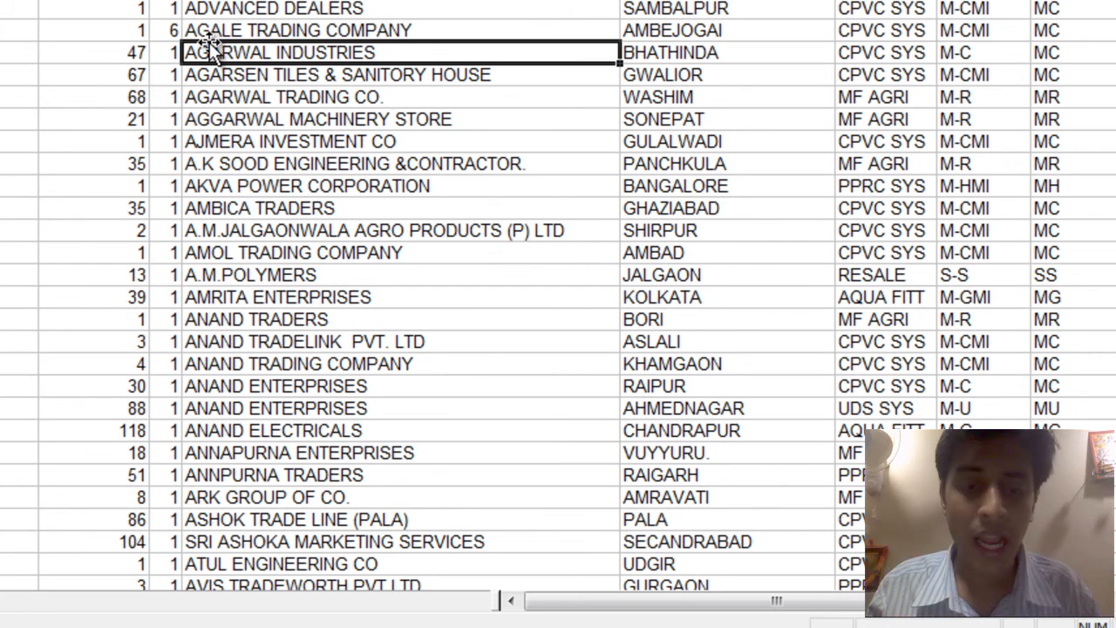